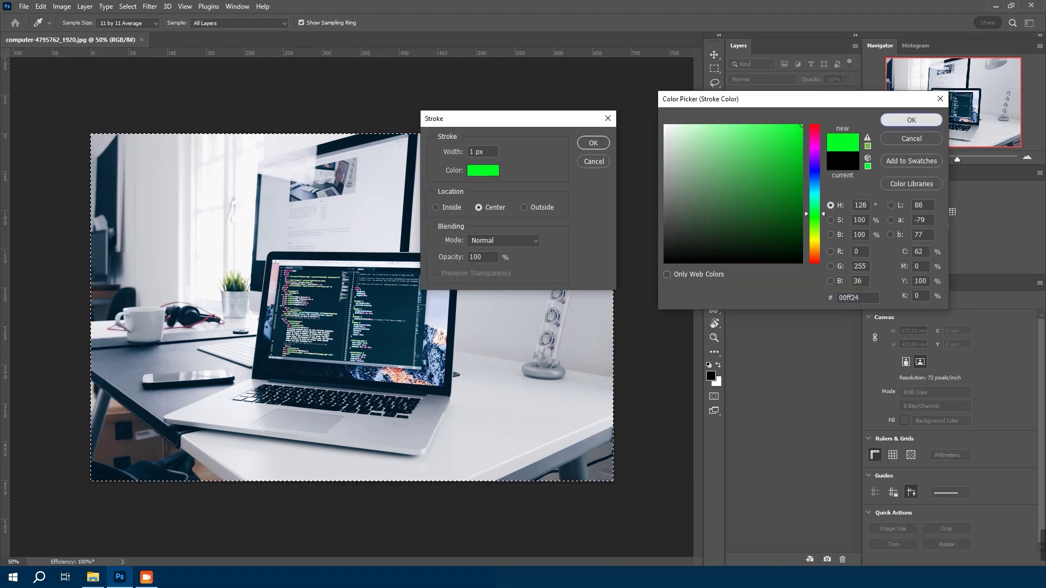
Deselect the stroked image and extend the canvas by a relative 6 mm in width and height.
{"action": "key", "text": "ctrl+d"}
{"action": "key", "text": "alt+i"}
{"action": "type", "text": "s"}
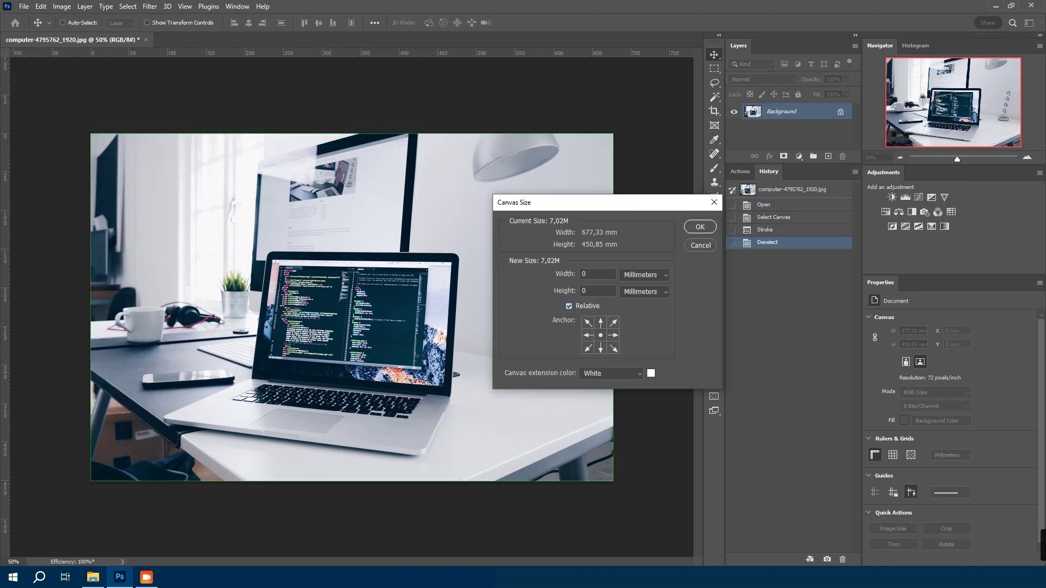
{"action": "type", "text": "6"}
{"action": "key", "text": "Tab"}
{"action": "type", "text": "6"}
{"action": "key", "text": "Return"}
Add a new layer, stroke the whole canvas inside with a 1 px red ff0000 line and deselect.
{"action": "key", "text": "ctrl+shift+alt+n"}
{"action": "key", "text": "ctrl+a"}
{"action": "left_click", "coordinate": [482, 170]}
{"action": "left_click", "coordinate": [814, 124]}
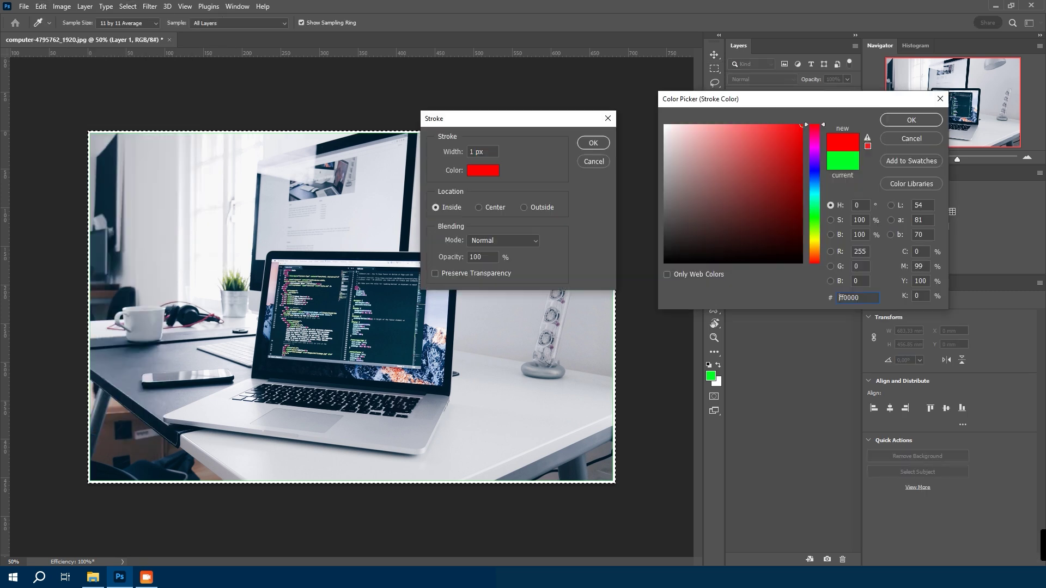
{"action": "key", "text": "Return"}
{"action": "key", "text": "Return"}
{"action": "key", "text": "ctrl+d"}
Extend the canvas by a further relative 10 mm in width and height.
{"action": "key", "text": "alt+i"}
{"action": "type", "text": "s10"}
{"action": "key", "text": "Tab"}
{"action": "type", "text": "10"}
{"action": "key", "text": "Return"}
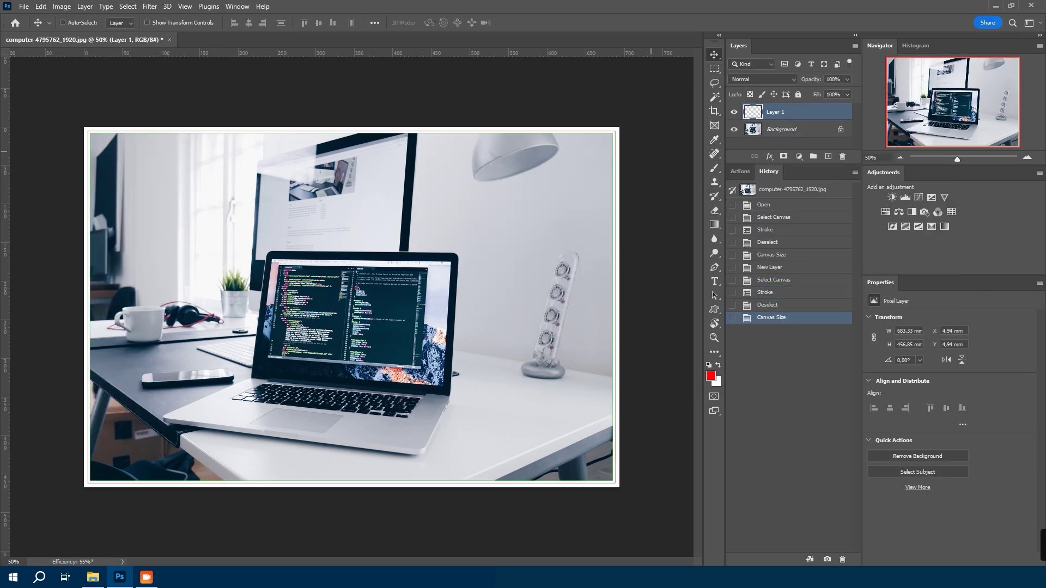
Add another new layer and select a square about 8 mm wide at the canvas's upper-left corner.
{"action": "scroll", "coordinate": [84, 127], "scroll_direction": "up", "scroll_amount": 8}
{"action": "left_click_drag", "start_coordinate": [289, 95], "coordinate": [397, 238]}
{"action": "key", "text": "ctrl+shift+alt+n"}
{"action": "key", "text": "m"}
{"action": "scroll", "coordinate": [377, 207], "scroll_direction": "up", "scroll_amount": 3}
{"action": "scroll", "coordinate": [379, 183], "scroll_direction": "down", "scroll_amount": 3}
Stroke the square corner selection with a 2 px black line.
{"action": "left_click", "coordinate": [41, 6]}
{"action": "left_click", "coordinate": [60, 183]}
{"action": "type", "text": "2"}
{"action": "left_click", "coordinate": [483, 170]}
{"action": "left_click", "coordinate": [660, 253]}
{"action": "key", "text": "Return"}
{"action": "key", "text": "Return"}
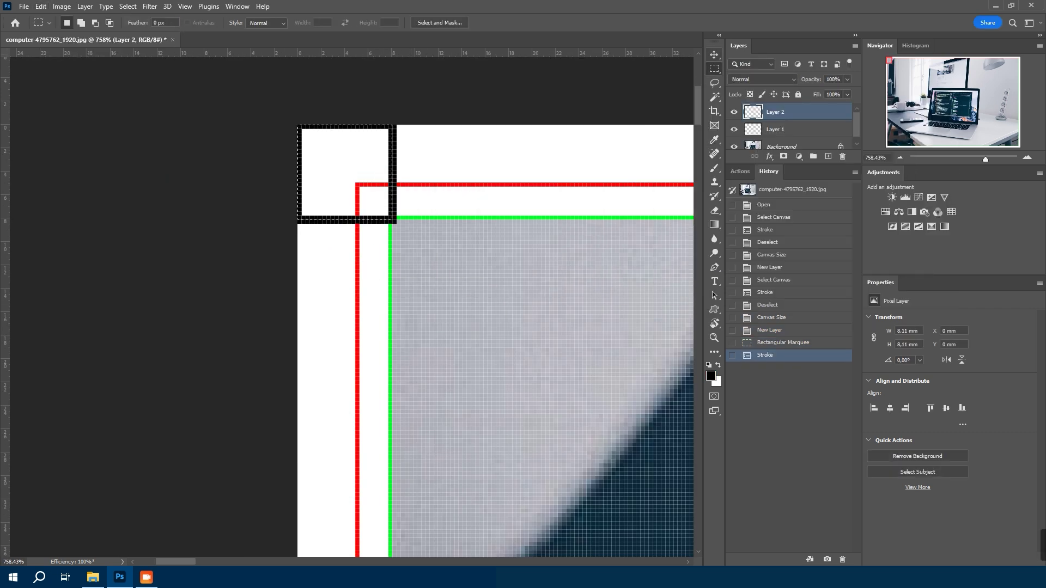
Nudge the selection outline 6 px right and 6 px down, clear the black lines inside it and deselect.
{"action": "key", "text": "Right"}
{"action": "key", "text": "Right"}
{"action": "key", "text": "Right"}
{"action": "key", "text": "Right"}
{"action": "key", "text": "Right"}
{"action": "key", "text": "Right"}
{"action": "key", "text": "Down"}
{"action": "key", "text": "Down"}
{"action": "key", "text": "Down"}
{"action": "key", "text": "Down"}
{"action": "key", "text": "Down"}
{"action": "key", "text": "Down"}
{"action": "key", "text": "Delete"}
{"action": "key", "text": "ctrl+d"}
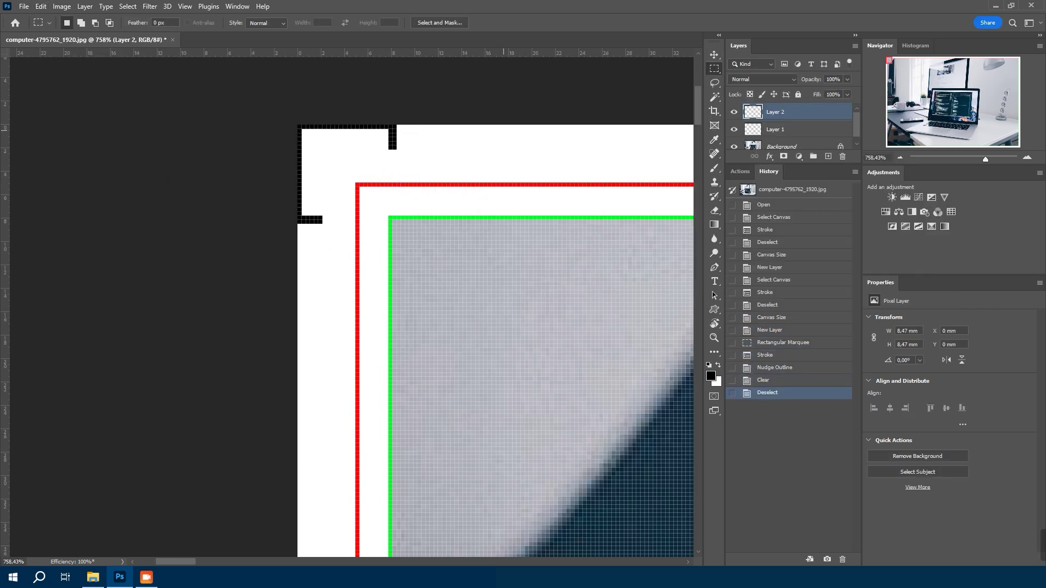
Reduce the canvas by a relative 4 pixels in both width and height.
{"action": "left_click", "coordinate": [62, 6]}
{"action": "left_click", "coordinate": [71, 99]}
{"action": "left_click", "coordinate": [627, 273]}
{"action": "left_click", "coordinate": [618, 296]}
{"action": "type", "text": "-4"}
{"action": "key", "text": "Tab"}
{"action": "type", "text": "-4"}
{"action": "key", "text": "Return"}
{"action": "key", "text": "Return"}
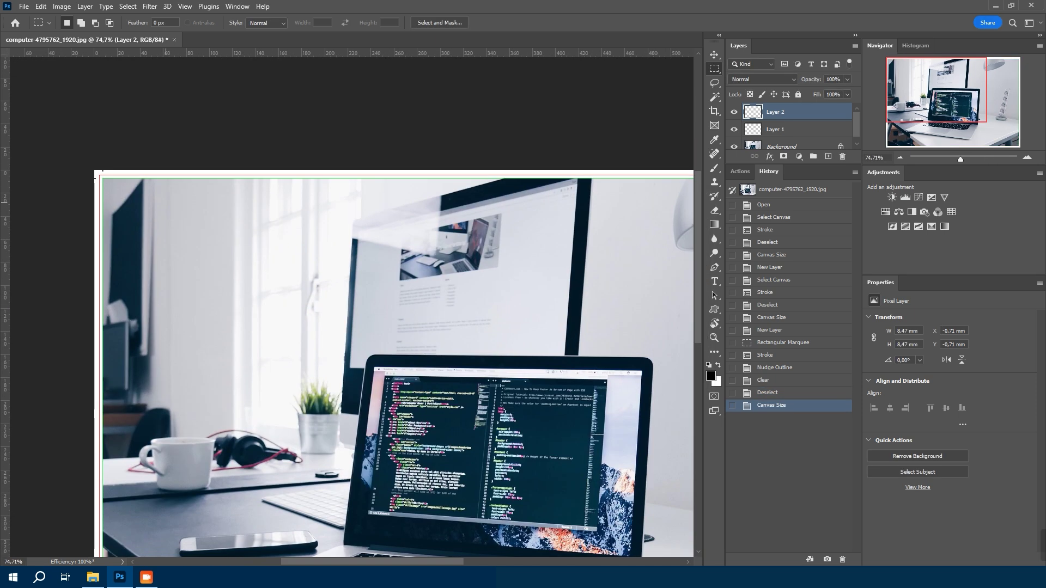
Duplicate the corner-mark layer and flip the copy horizontally across the whole canvas.
{"action": "left_click_drag", "start_coordinate": [790, 111], "coordinate": [828, 156]}
{"action": "left_click", "coordinate": [128, 6]}
{"action": "left_click", "coordinate": [131, 17]}
{"action": "left_click", "coordinate": [41, 6]}
{"action": "left_click", "coordinate": [205, 439]}
{"action": "scroll", "coordinate": [206, 439], "scroll_direction": "down", "scroll_amount": 4}
{"action": "key", "text": "ctrl+d"}
Select the whole canvas and merge Layer 2 with its flipped copy.
{"action": "left_click", "coordinate": [785, 129], "text": "shift"}
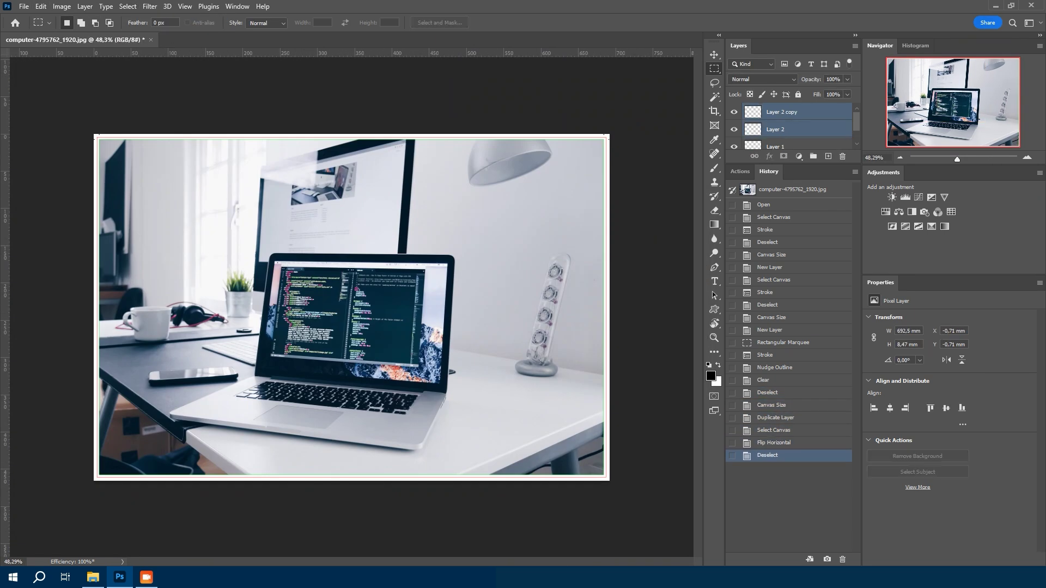
{"action": "key", "text": "alt+s"}
{"action": "key", "text": "a"}
{"action": "key", "text": "alt+e"}
{"action": "key", "text": "a"}
{"action": "key", "text": "ctrl+e"}
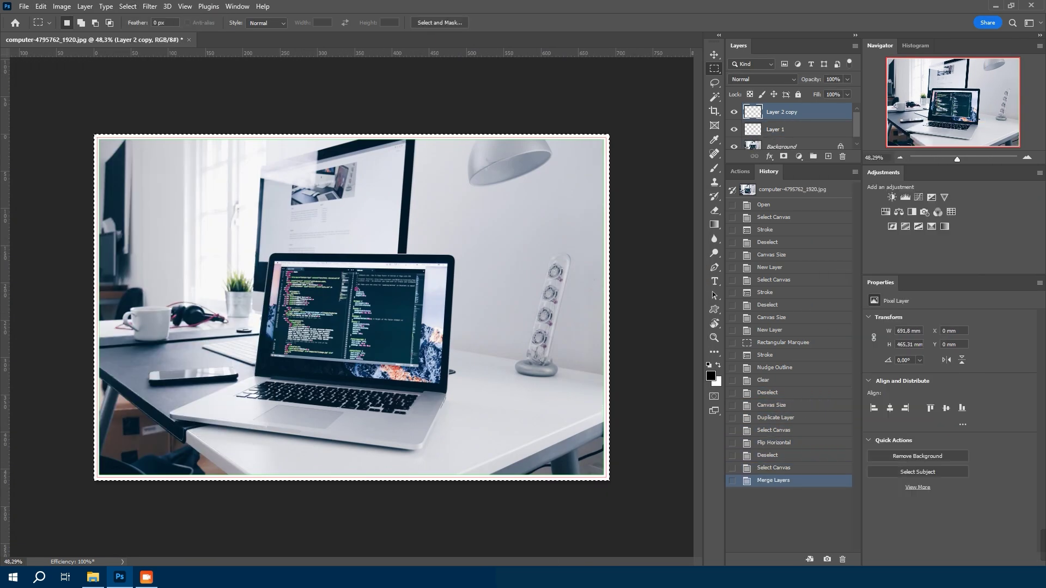
Duplicate the merged corner-mark layer and flip the copy vertically.
{"action": "key", "text": "ctrl+j"}
{"action": "key", "text": "alt+e"}
{"action": "key", "text": "a"}
{"action": "key", "text": "v"}
{"action": "scroll", "coordinate": [351, 308], "scroll_direction": "up", "scroll_amount": 3}
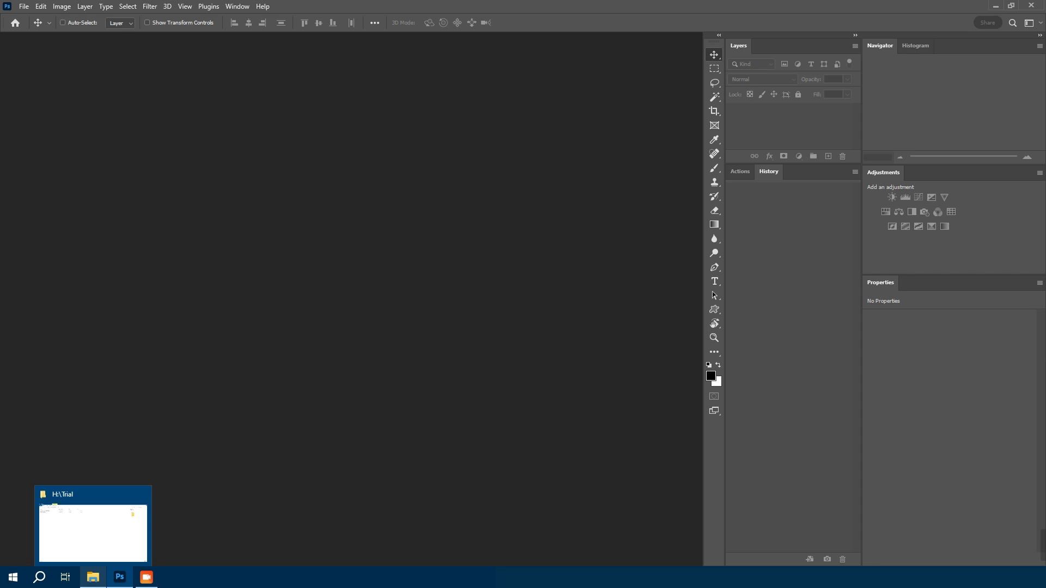
Open computer-4795762_1920.jpg from the H:\Trial folder in Photoshop.
{"action": "left_click", "coordinate": [93, 577]}
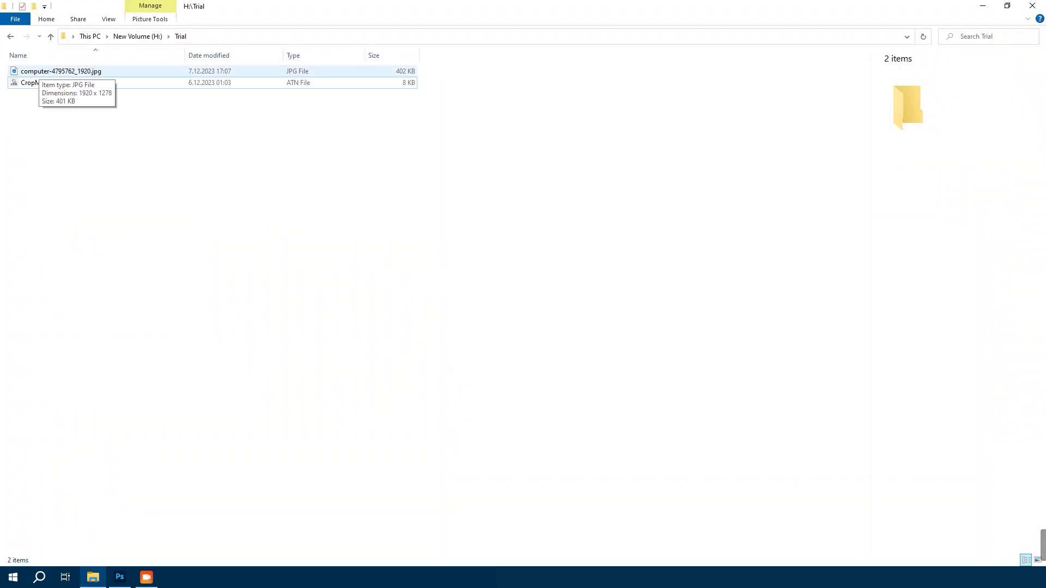
{"action": "left_click", "coordinate": [38, 71]}
{"action": "left_click_drag", "start_coordinate": [55, 71], "coordinate": [228, 240]}
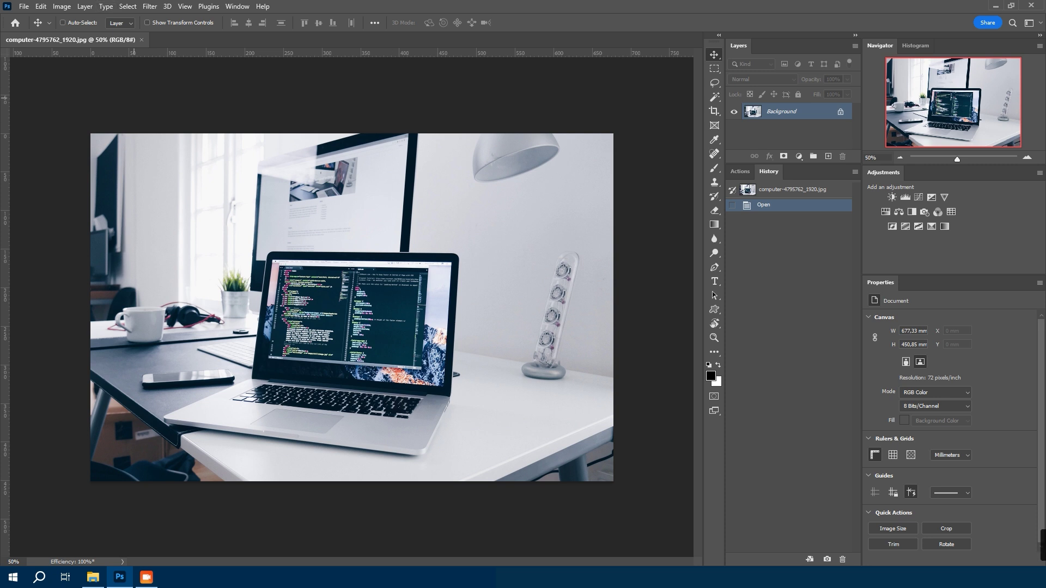
Select the whole image and set up a stroke 1 px wide in green 00ff24.
{"action": "left_click", "coordinate": [128, 6]}
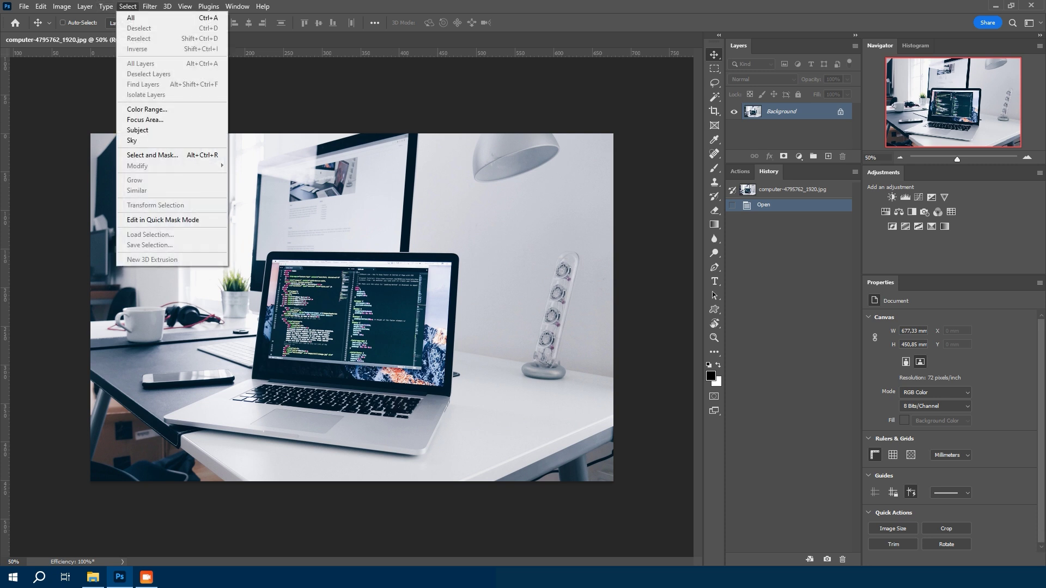
{"action": "left_click", "coordinate": [133, 18]}
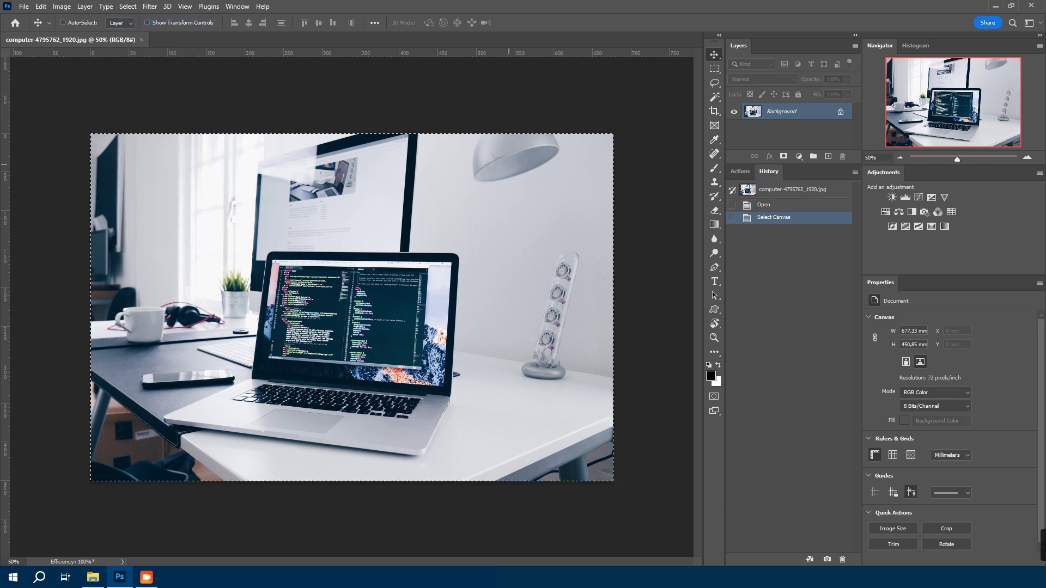
{"action": "left_click", "coordinate": [41, 7]}
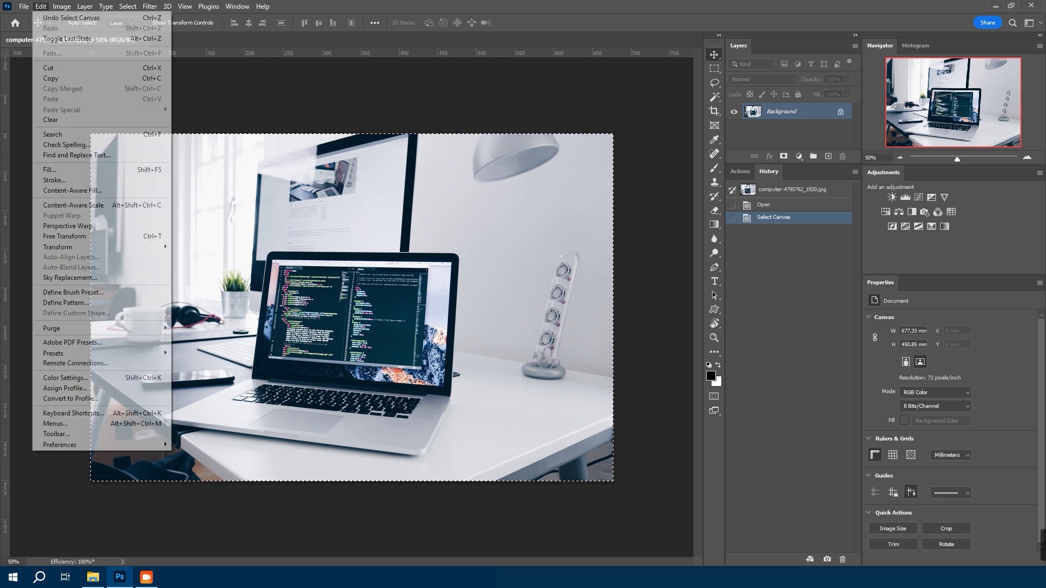
{"action": "left_click", "coordinate": [55, 180]}
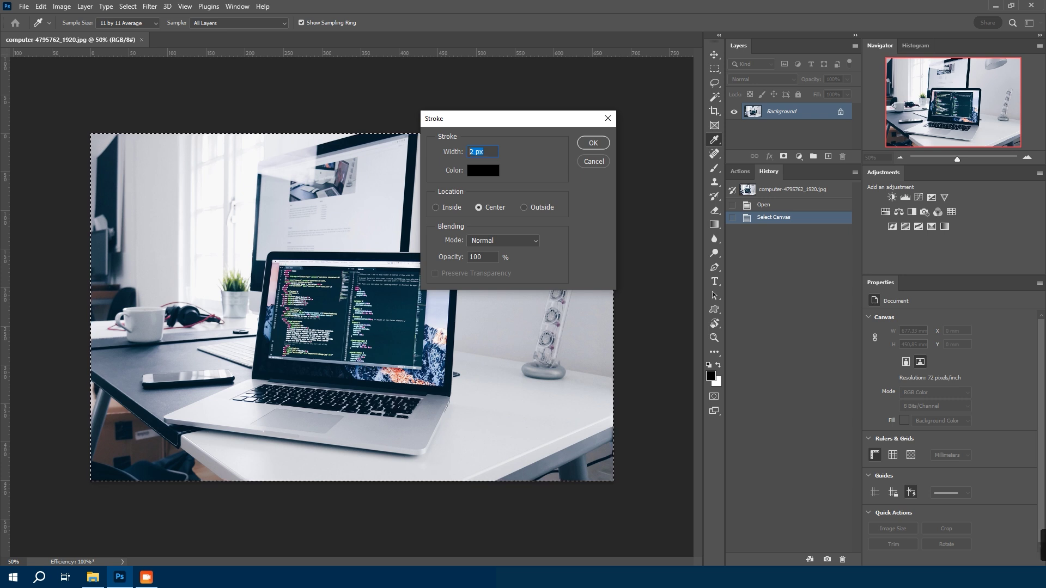
{"action": "type", "text": "1"}
{"action": "left_click", "coordinate": [483, 170]}
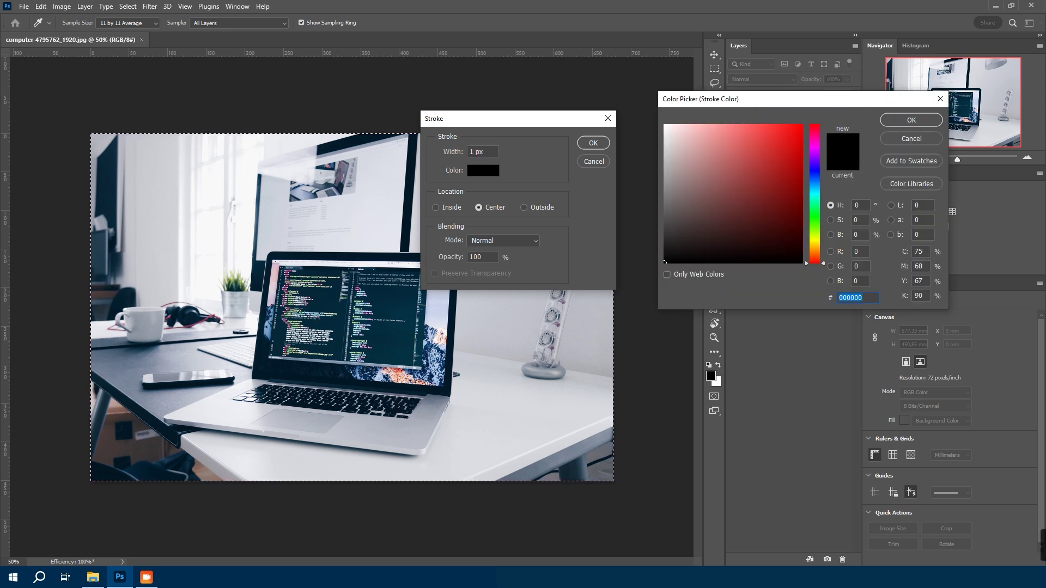
{"action": "left_click", "coordinate": [815, 214]}
{"action": "left_click", "coordinate": [801, 126]}
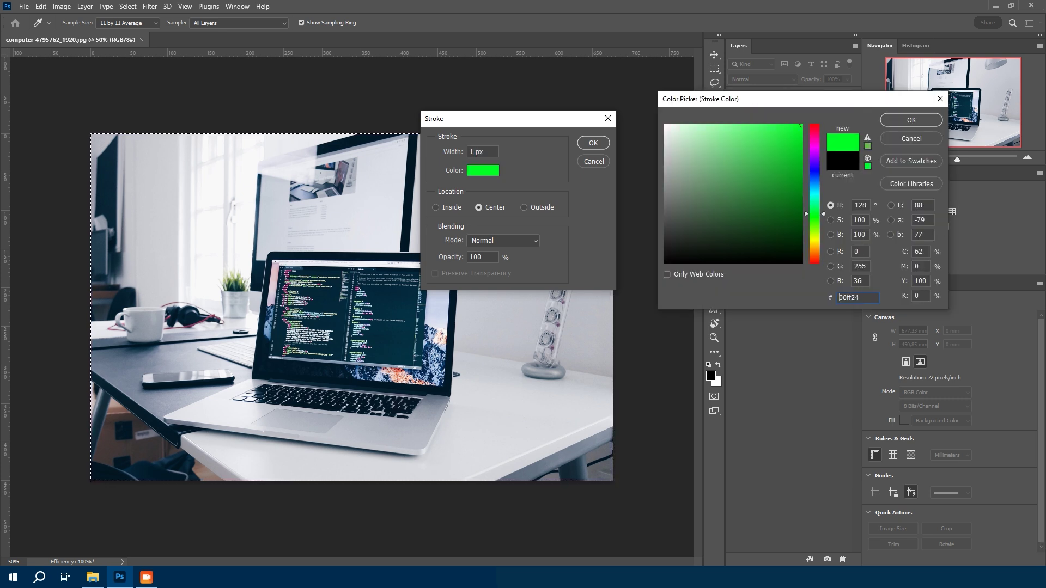
{"action": "left_click", "coordinate": [856, 298]}
{"action": "key", "text": "Return"}
Apply the green stroke inside the selection and deselect.
{"action": "left_click", "coordinate": [435, 207]}
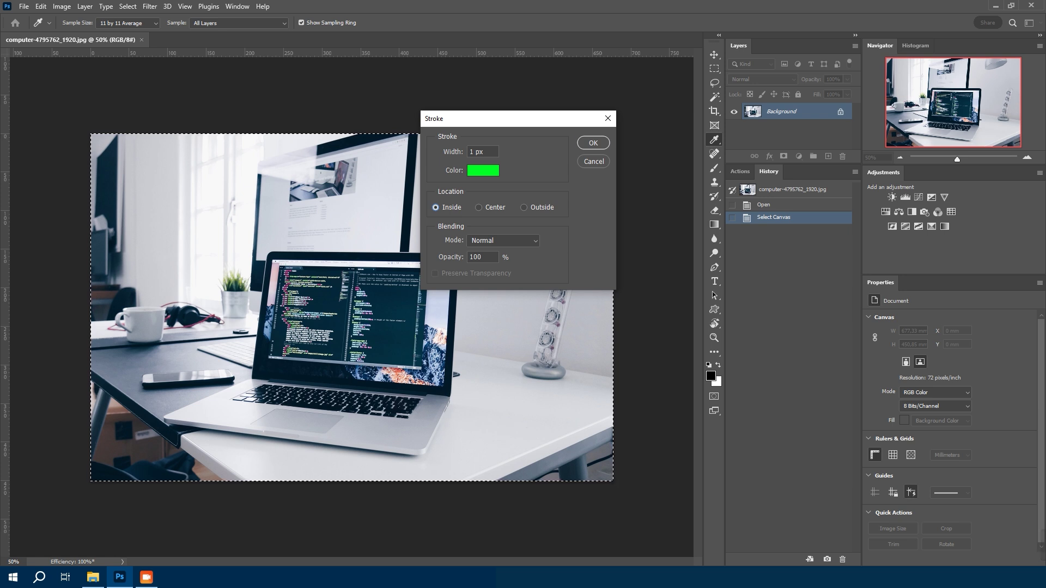
{"action": "left_click", "coordinate": [592, 143]}
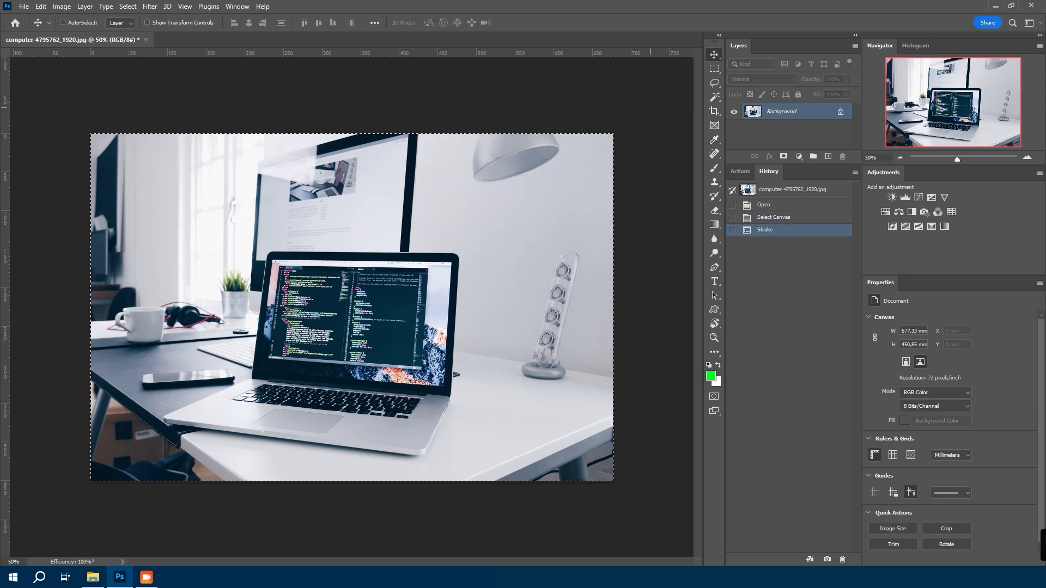
{"action": "key", "text": "ctrl+d"}
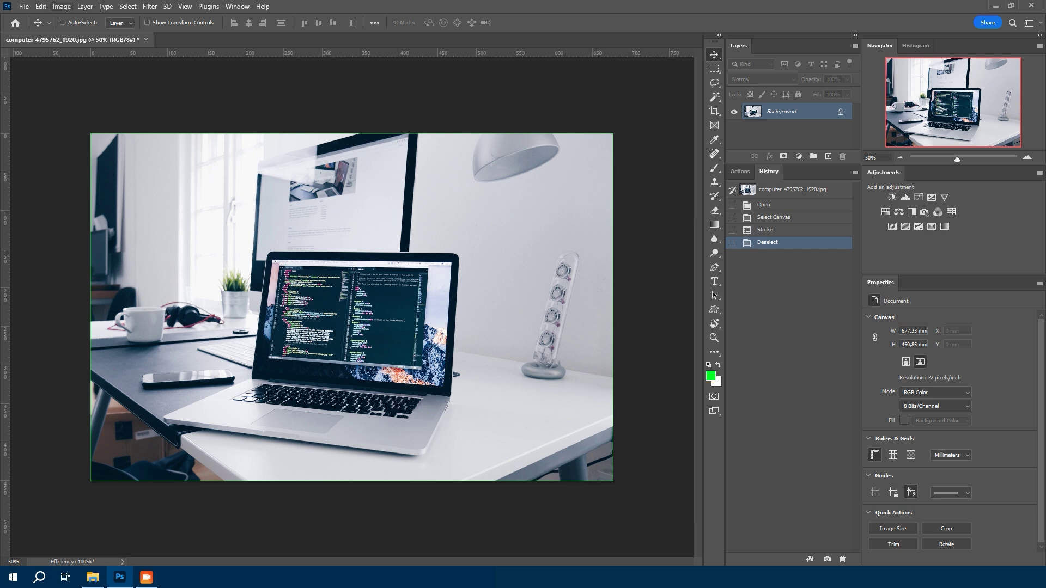
Enlarge the canvas by a relative 6 mm in width and height, using millimetres.
{"action": "left_click", "coordinate": [61, 6]}
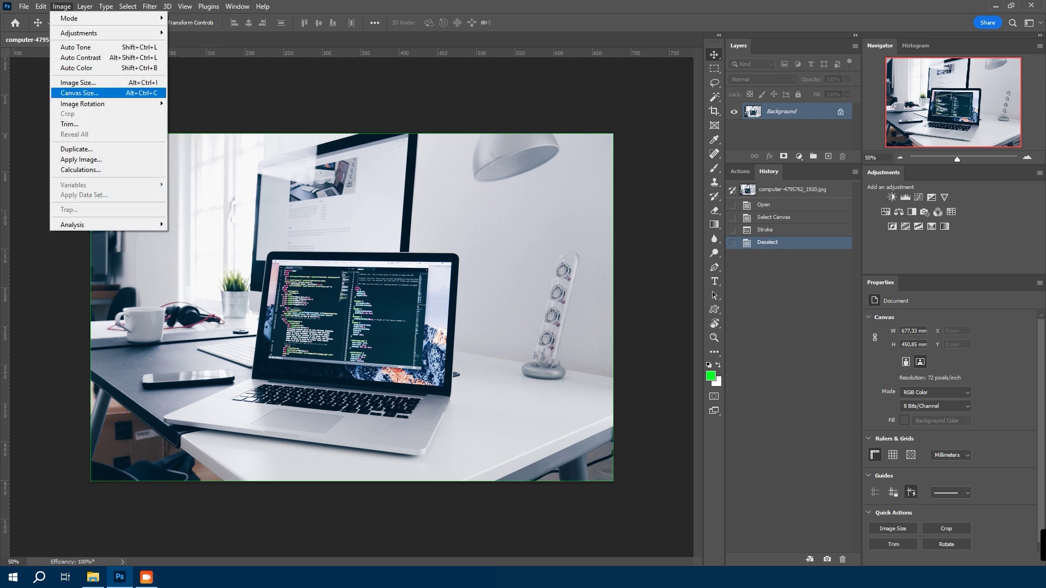
{"action": "left_click", "coordinate": [79, 92]}
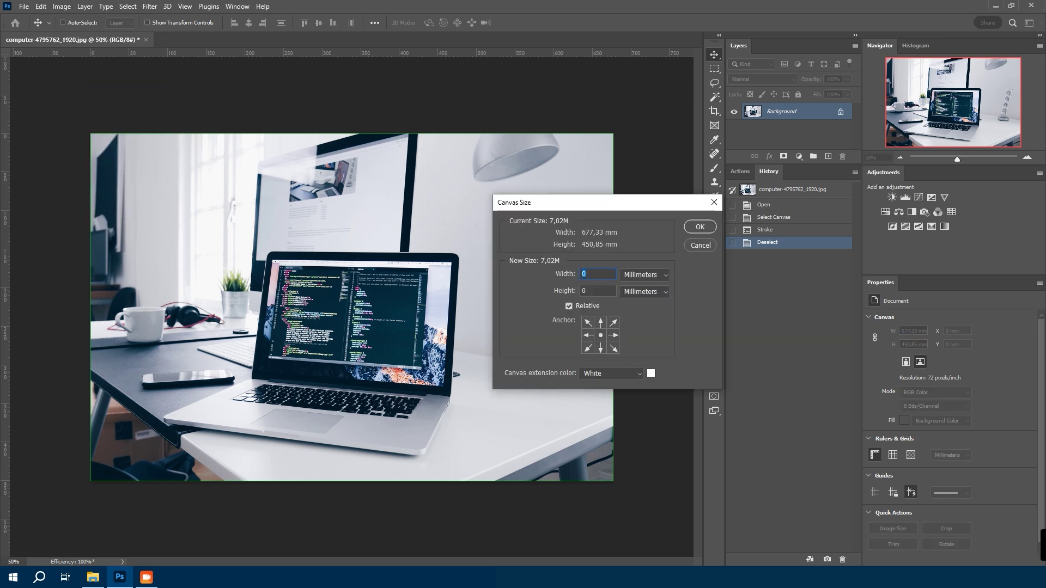
{"action": "left_click", "coordinate": [644, 274]}
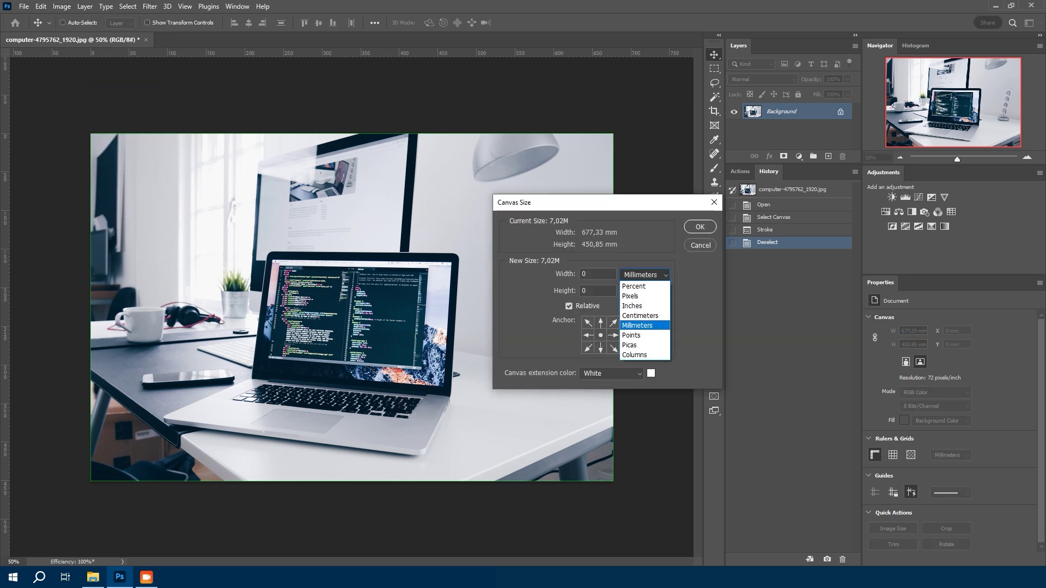
{"action": "left_click", "coordinate": [640, 325]}
{"action": "left_click", "coordinate": [569, 306]}
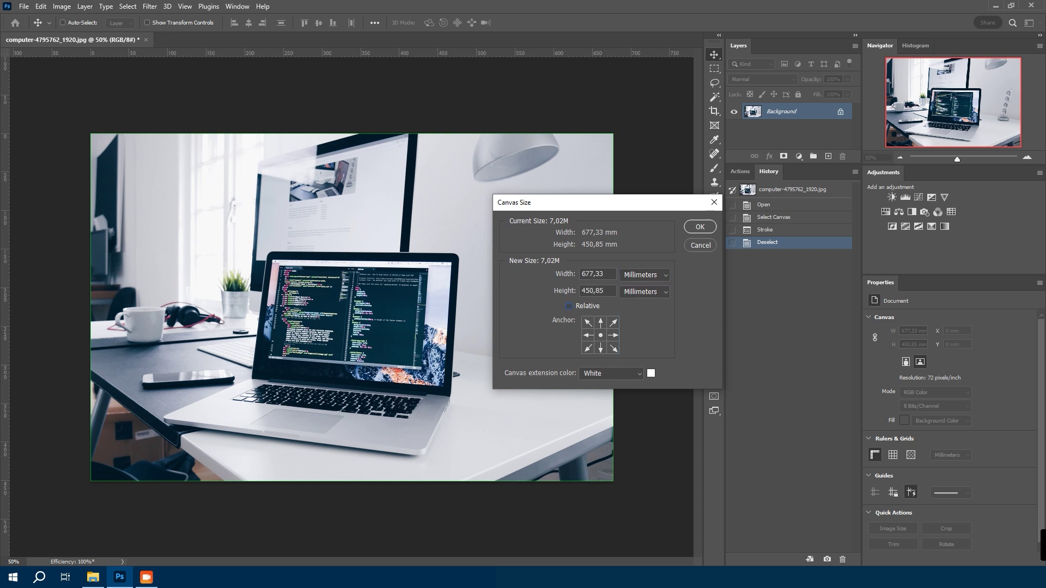
{"action": "left_click", "coordinate": [569, 306]}
{"action": "key", "text": "alt+w"}
{"action": "type", "text": "6"}
{"action": "key", "text": "Tab"}
{"action": "type", "text": "6"}
{"action": "key", "text": "Return"}
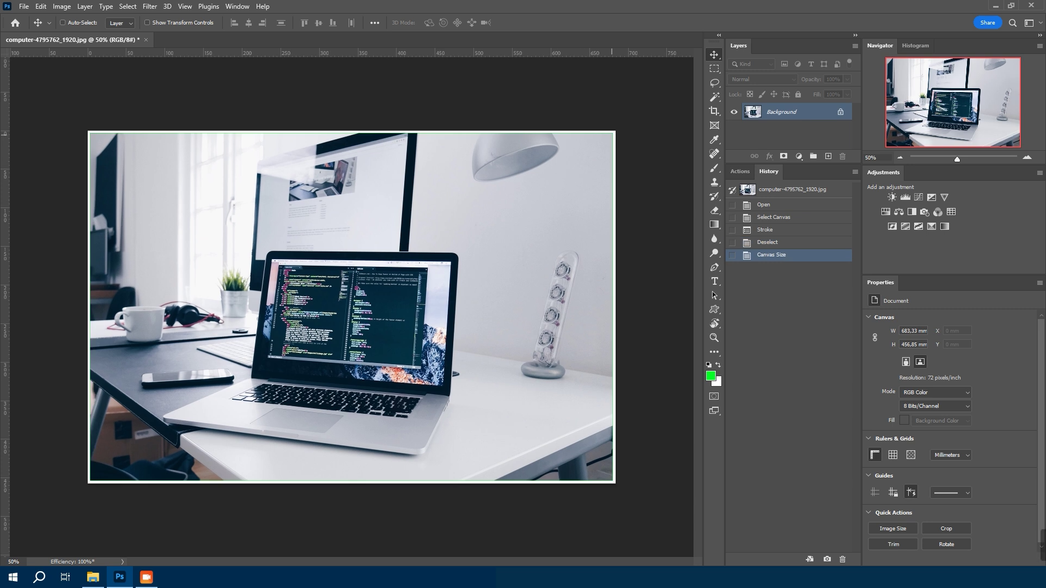
Add a new layer above the background and select the whole canvas.
{"action": "left_click", "coordinate": [828, 156]}
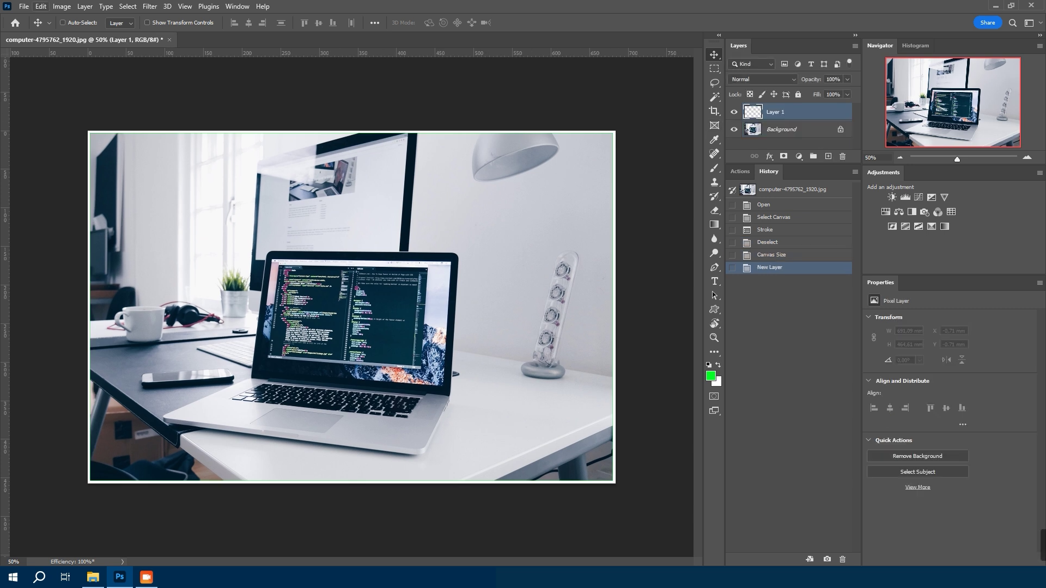
{"action": "left_click", "coordinate": [128, 6]}
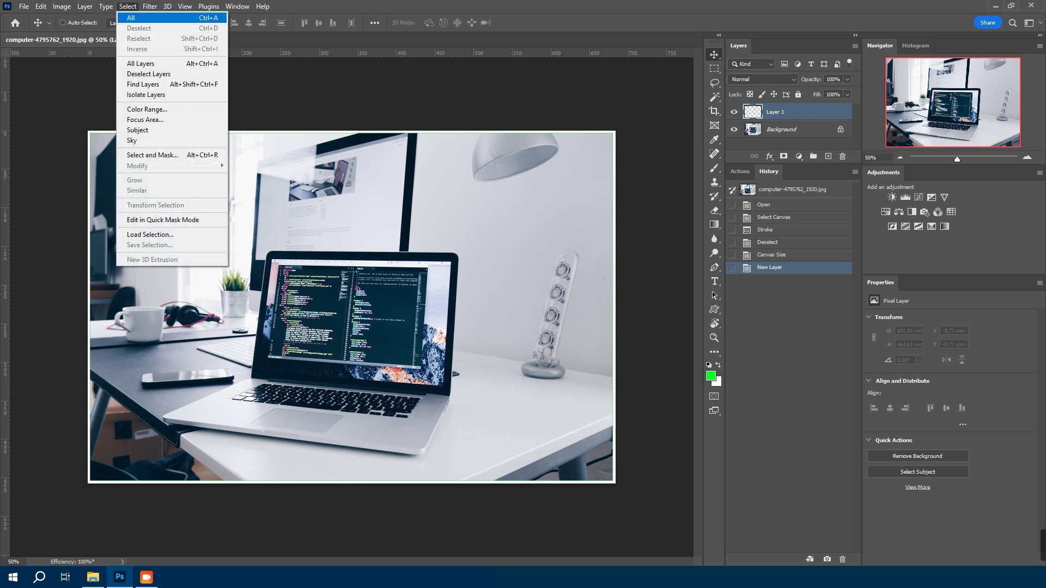
{"action": "left_click", "coordinate": [131, 18]}
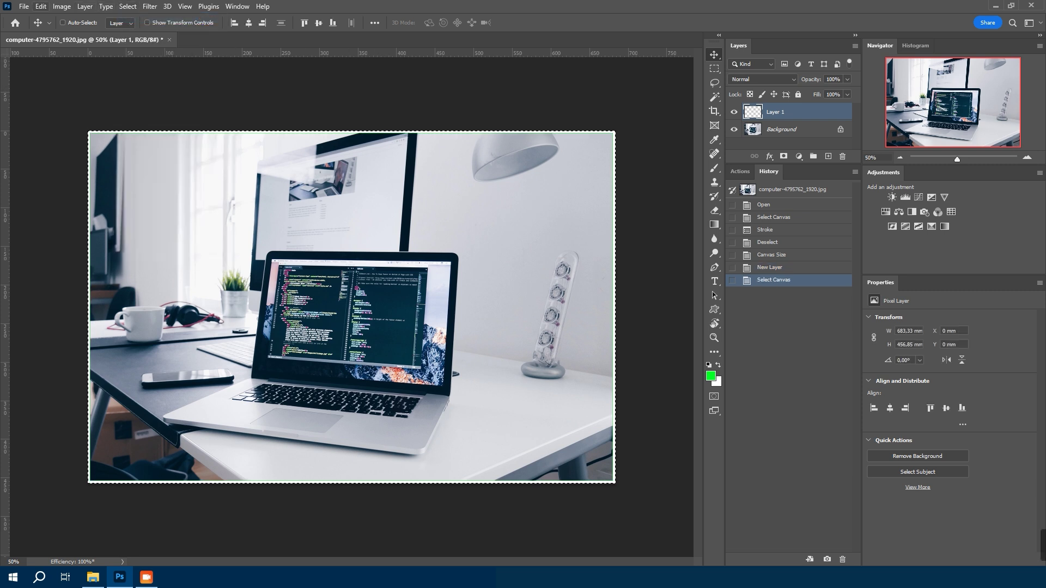
Stroke the canvas selection inside with a 1 px red ff0000 line and deselect.
{"action": "left_click", "coordinate": [41, 6]}
{"action": "left_click", "coordinate": [54, 180]}
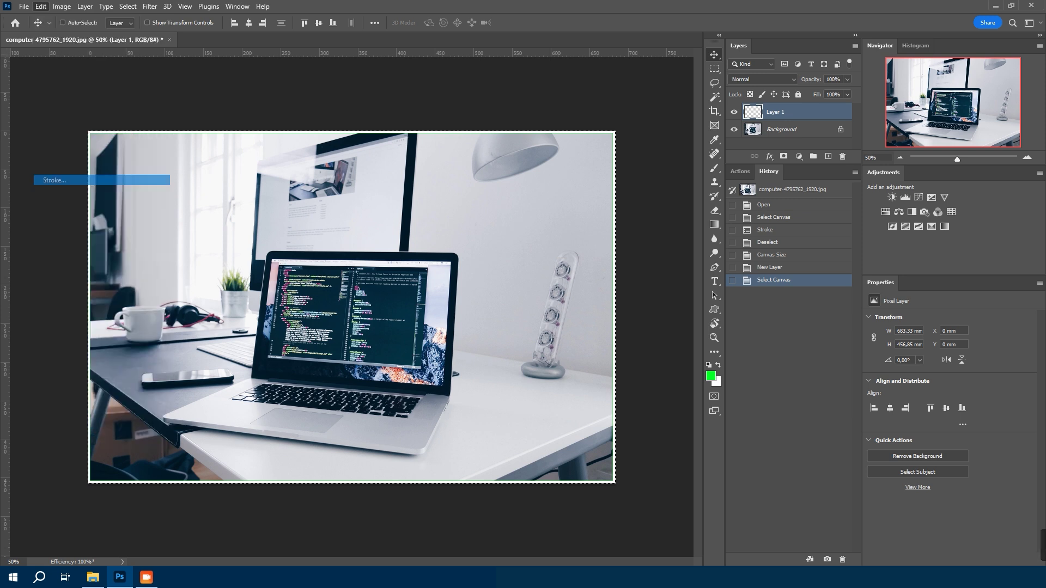
{"action": "left_click", "coordinate": [482, 170]}
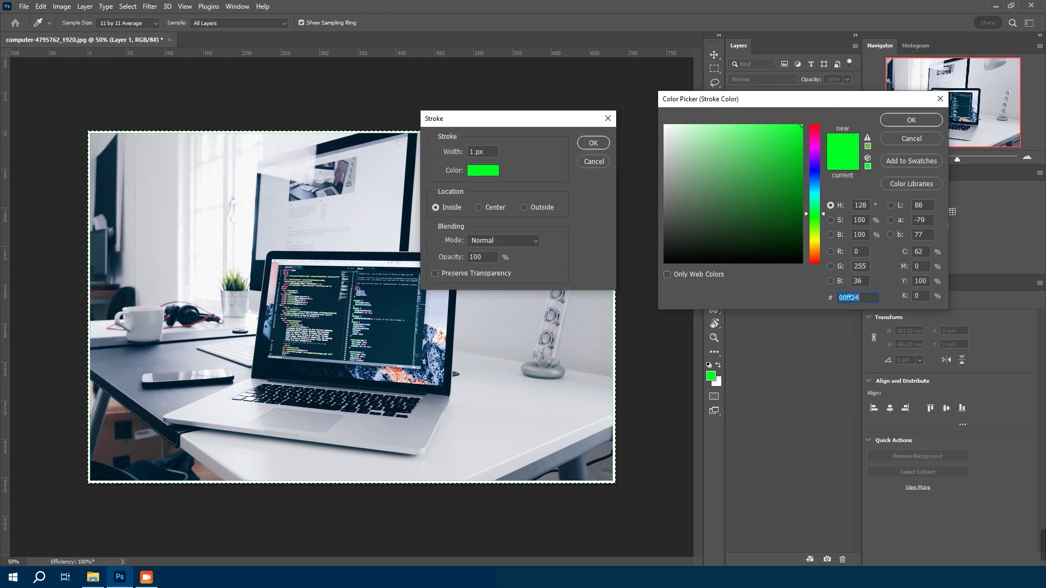
{"action": "type", "text": "ff0000"}
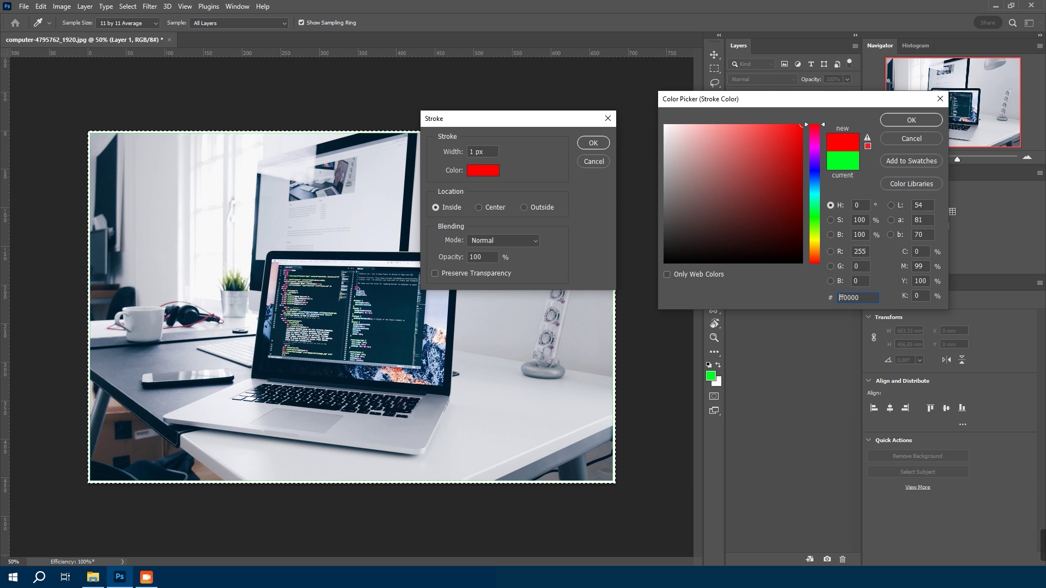
{"action": "key", "text": "Return"}
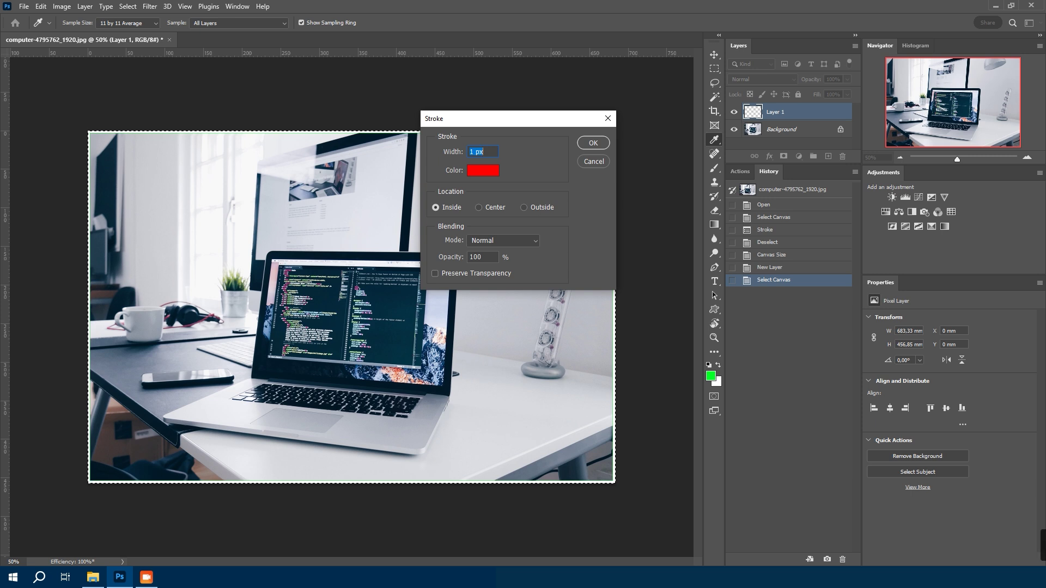
{"action": "left_click", "coordinate": [593, 143]}
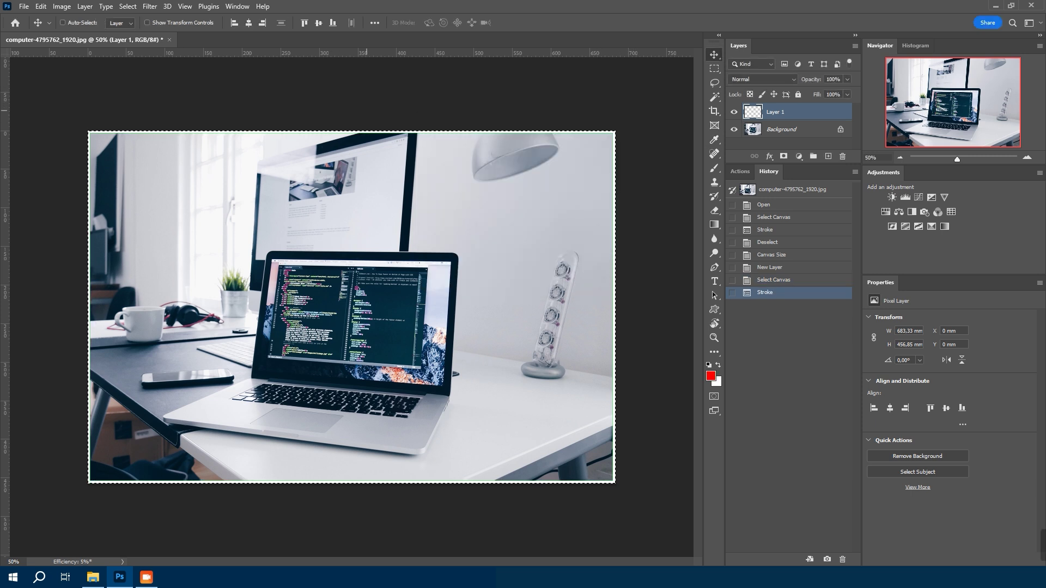
{"action": "key", "text": "ctrl+d"}
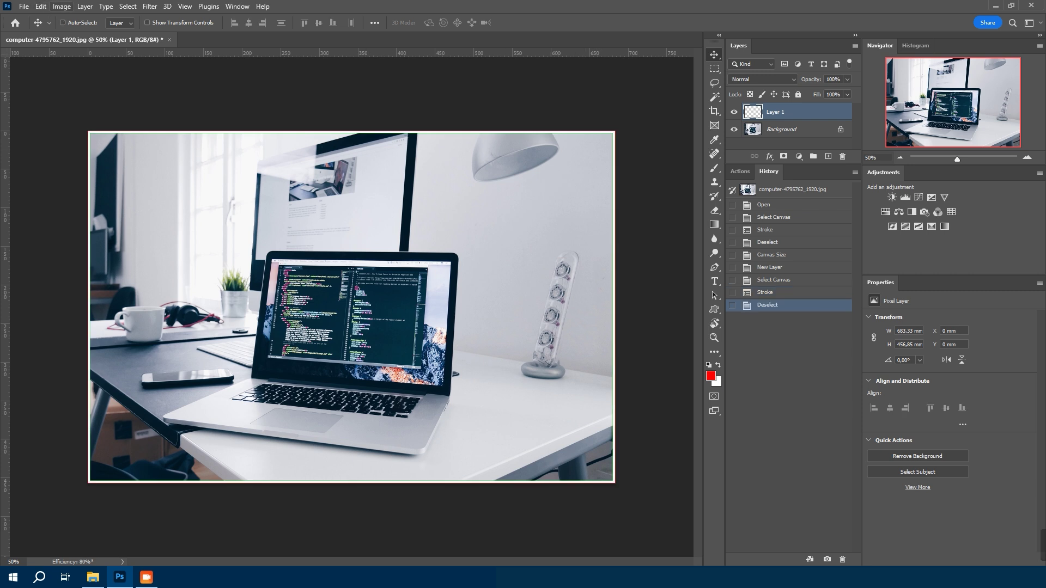
Enlarge the canvas by a relative 10 mm in both width and height with a white extension.
{"action": "left_click", "coordinate": [61, 6]}
{"action": "key", "text": "Return"}
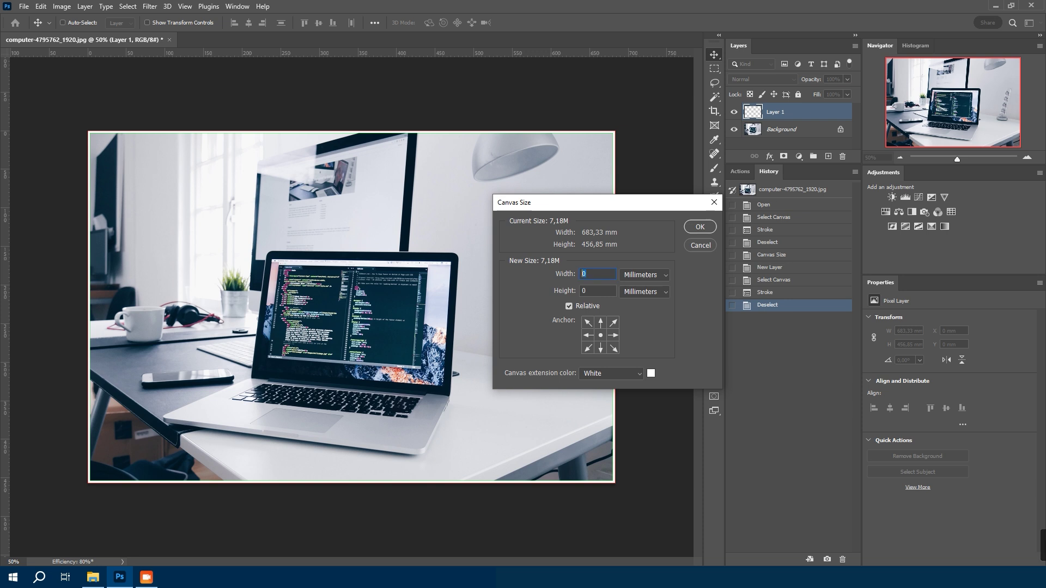
{"action": "type", "text": "10"}
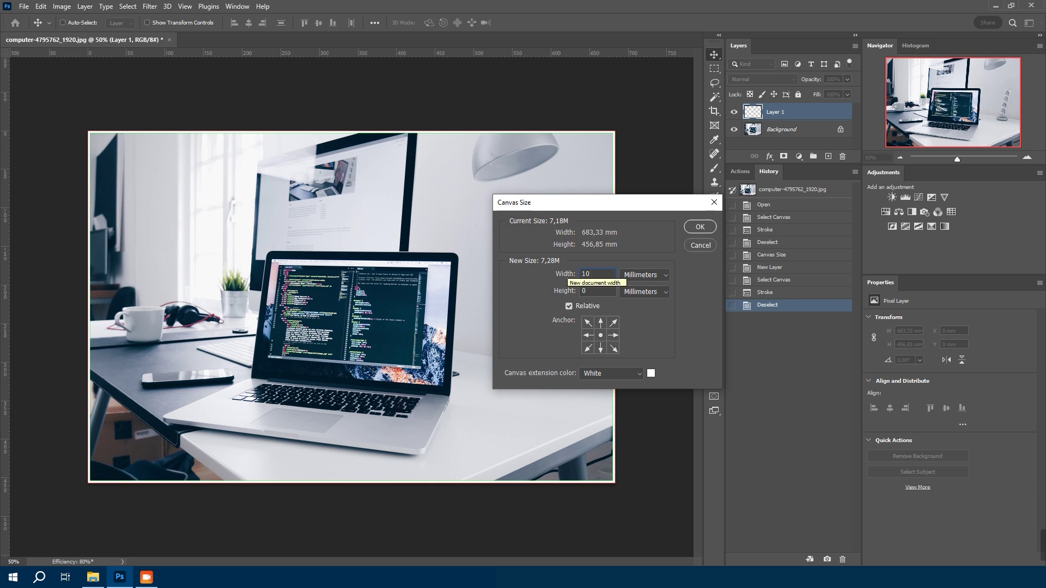
{"action": "key", "text": "Tab"}
{"action": "type", "text": "10"}
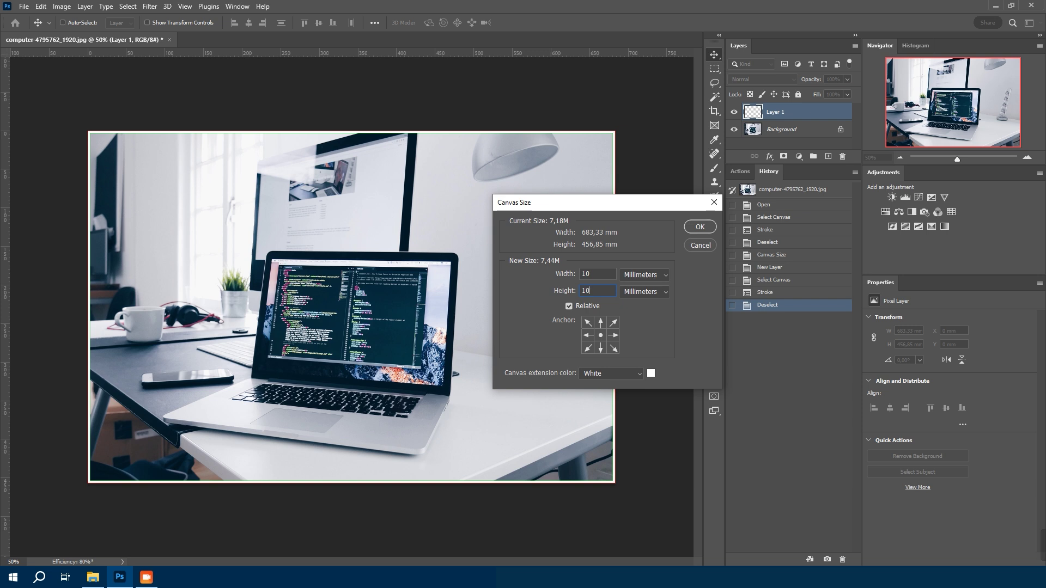
{"action": "key", "text": "Return"}
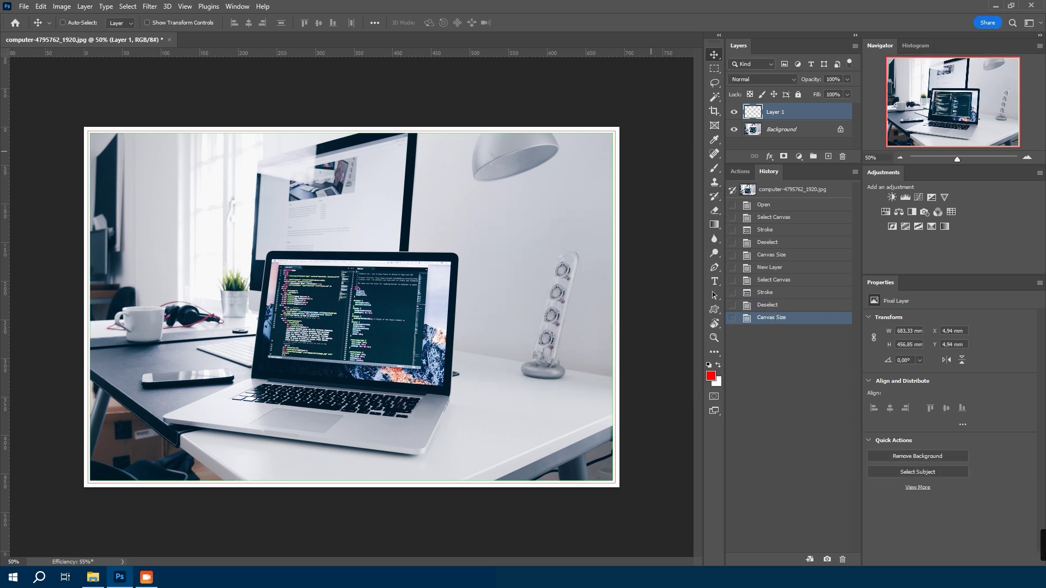
Add a new layer and marquee-select a square of about 8.11 mm from the canvas's upper-left corner to the green border's corner.
{"action": "scroll", "coordinate": [93, 133], "scroll_direction": "up", "scroll_amount": 8}
{"action": "left_click_drag", "start_coordinate": [309, 100], "coordinate": [397, 221]}
{"action": "scroll", "coordinate": [363, 308], "scroll_direction": "up", "scroll_amount": 1}
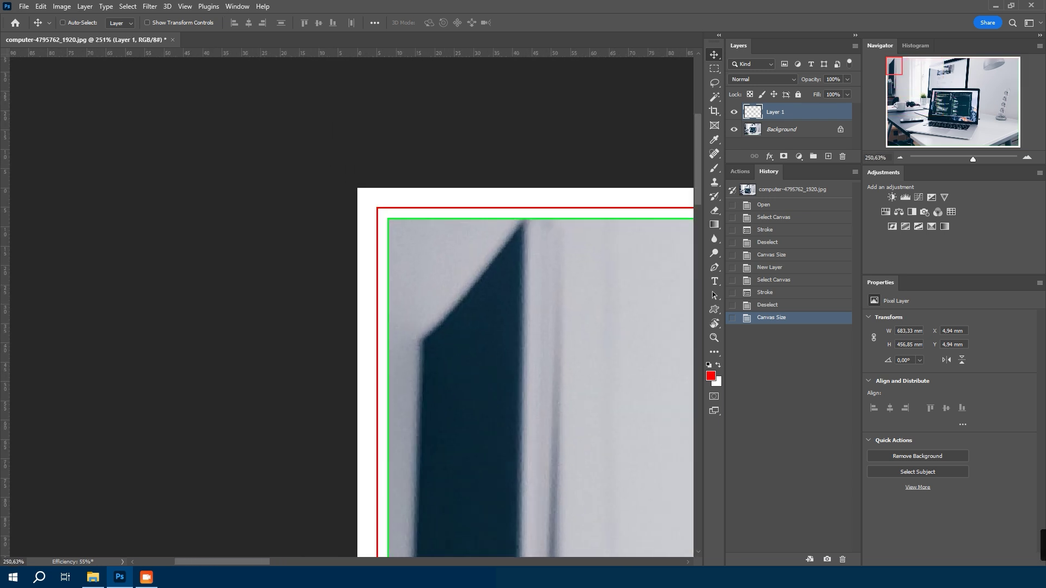
{"action": "left_click", "coordinate": [828, 156]}
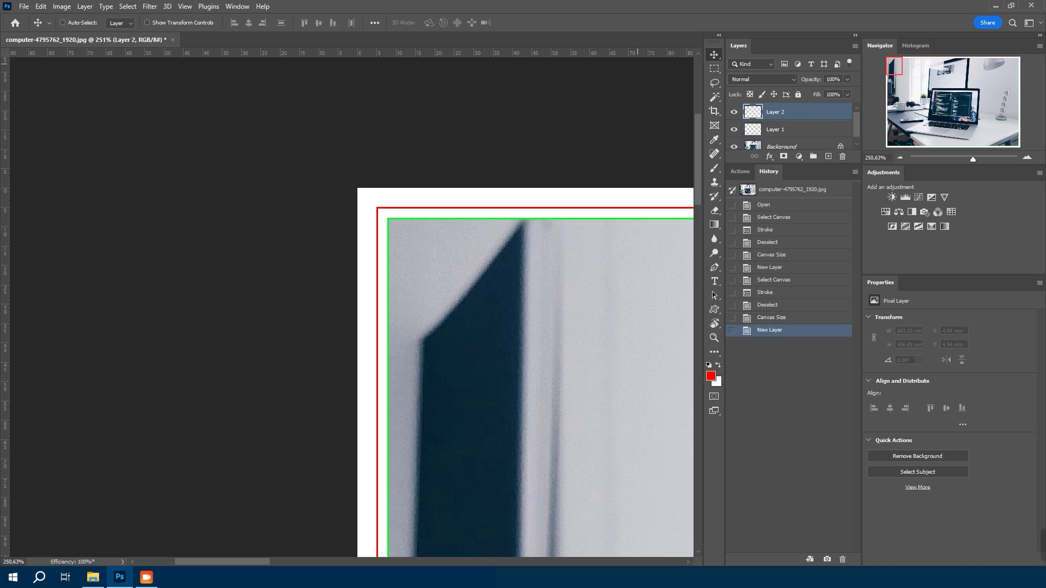
{"action": "key", "text": "m"}
{"action": "key", "text": "m"}
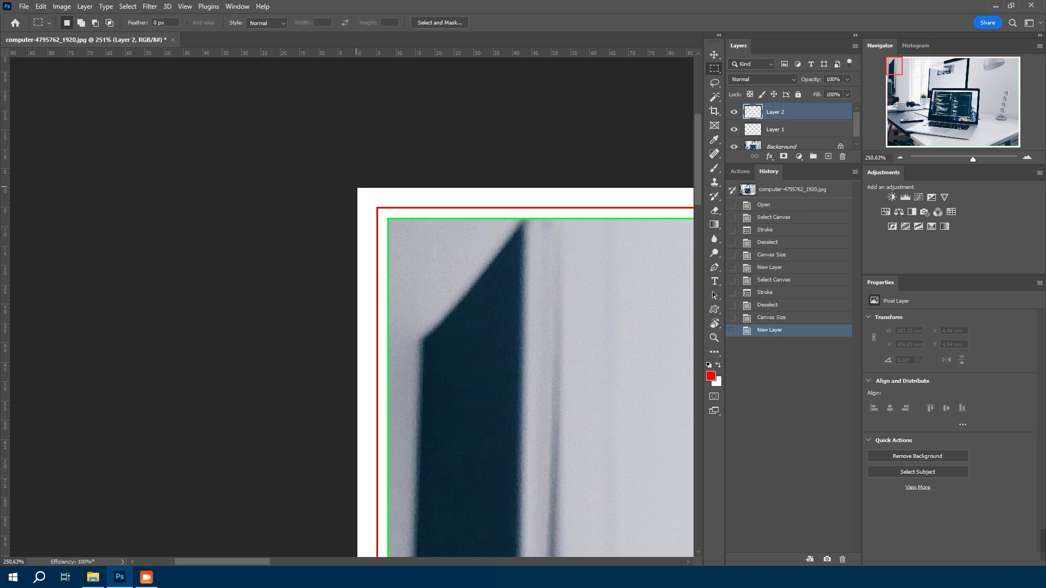
{"action": "left_click_drag", "start_coordinate": [358, 188], "coordinate": [391, 219]}
{"action": "scroll", "coordinate": [390, 220], "scroll_direction": "up", "scroll_amount": 3}
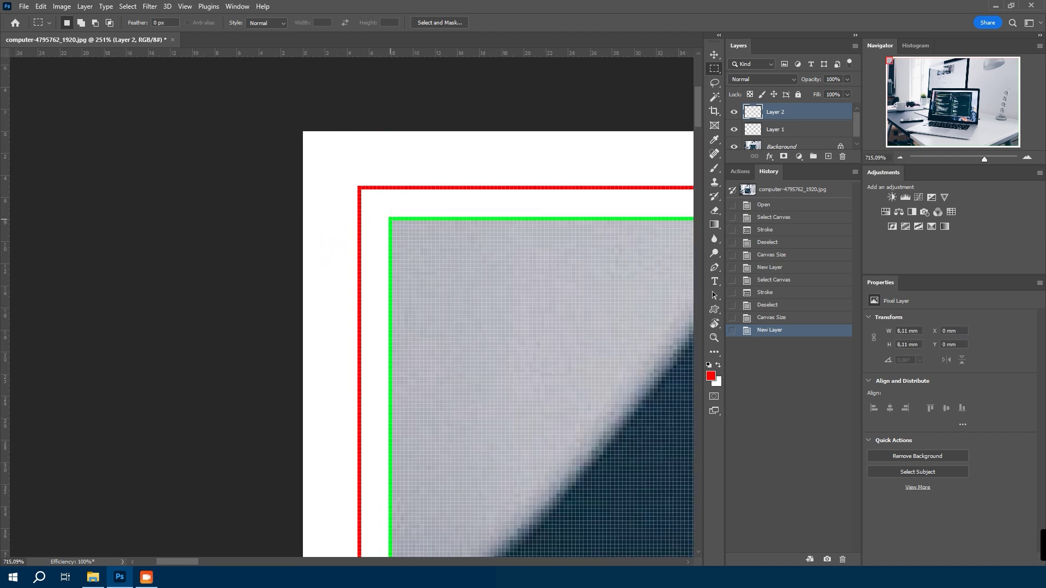
{"action": "scroll", "coordinate": [381, 197], "scroll_direction": "up", "scroll_amount": 5}
{"action": "scroll", "coordinate": [381, 198], "scroll_direction": "down", "scroll_amount": 4}
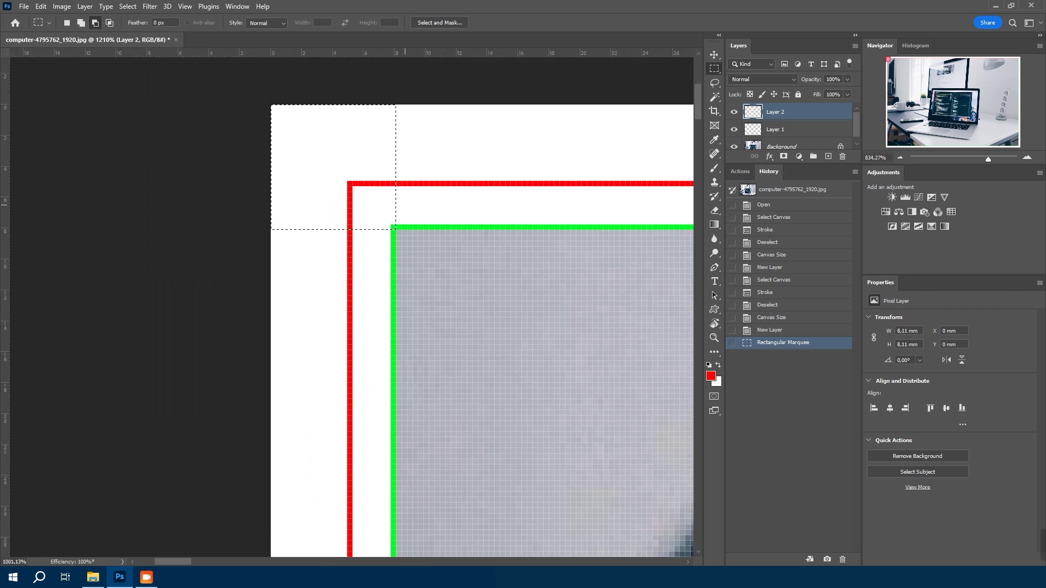
{"action": "scroll", "coordinate": [380, 190], "scroll_direction": "down", "scroll_amount": 2}
Stroke the square selection with a centered 2 px black 000000 line.
{"action": "left_click", "coordinate": [40, 6]}
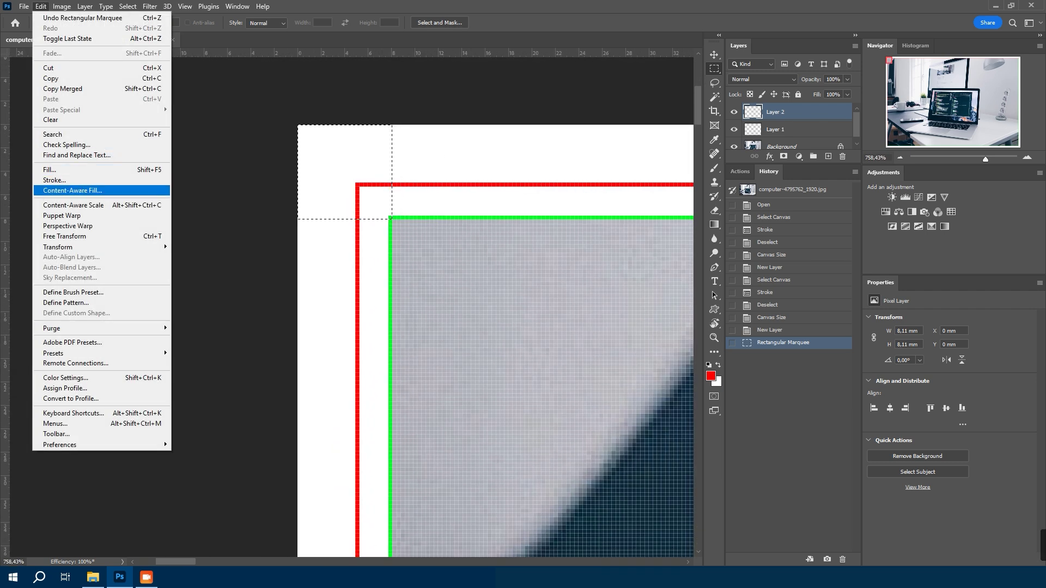
{"action": "left_click", "coordinate": [50, 180]}
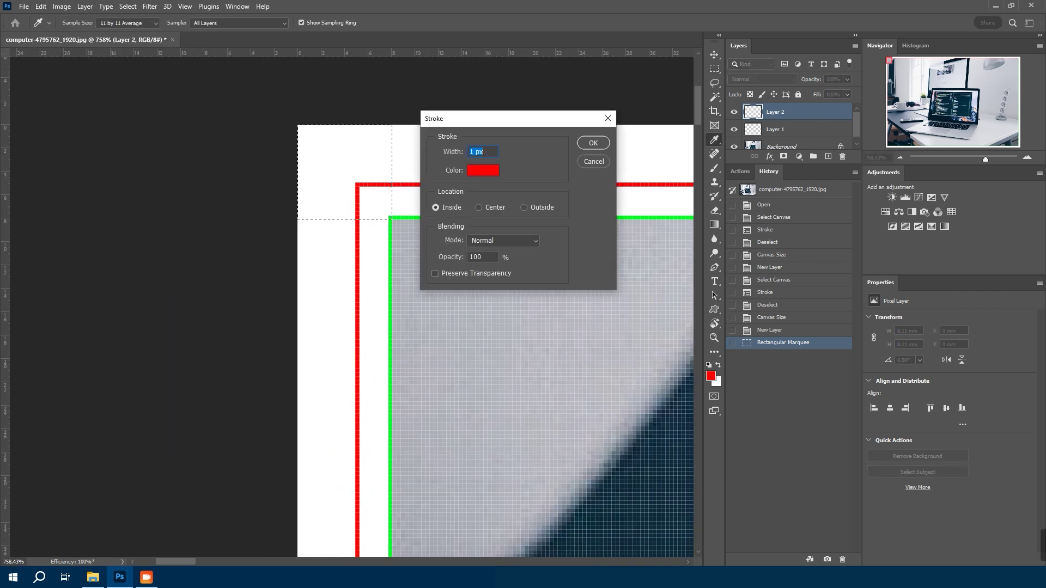
{"action": "left_click", "coordinate": [478, 207]}
{"action": "left_click", "coordinate": [483, 170]}
{"action": "left_click", "coordinate": [787, 181]}
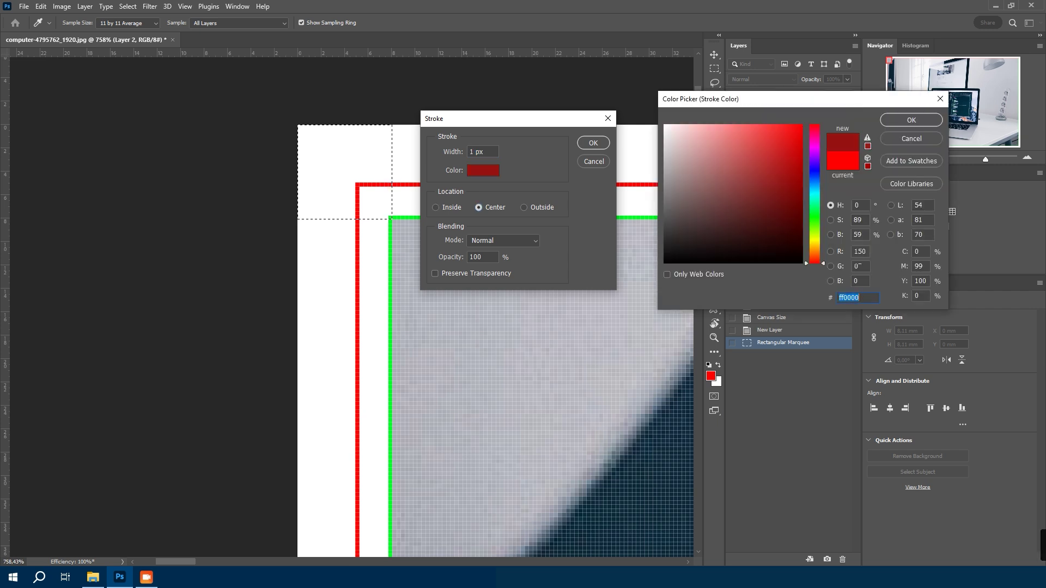
{"action": "type", "text": "000000"}
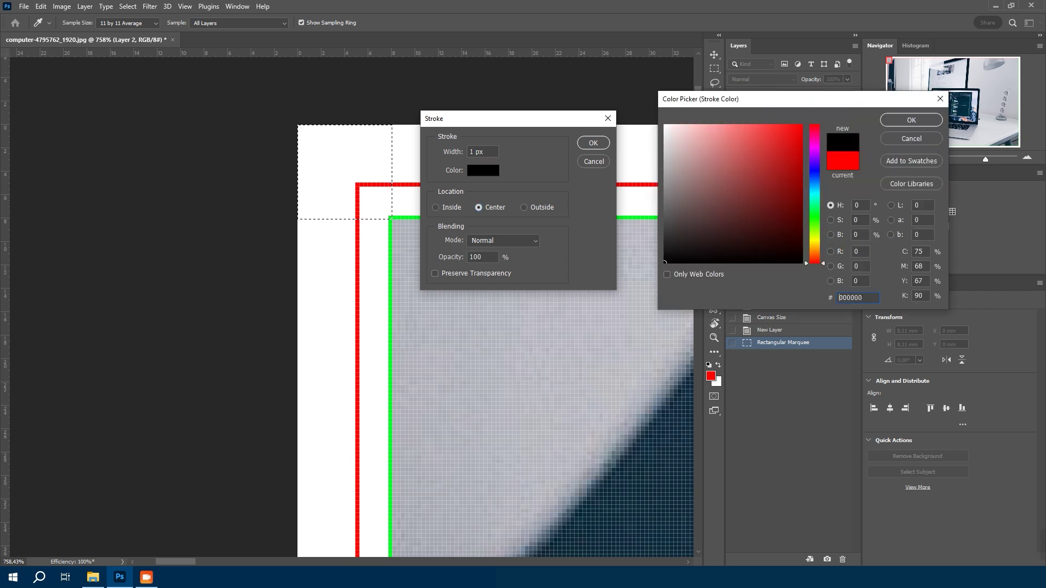
{"action": "key", "text": "Return"}
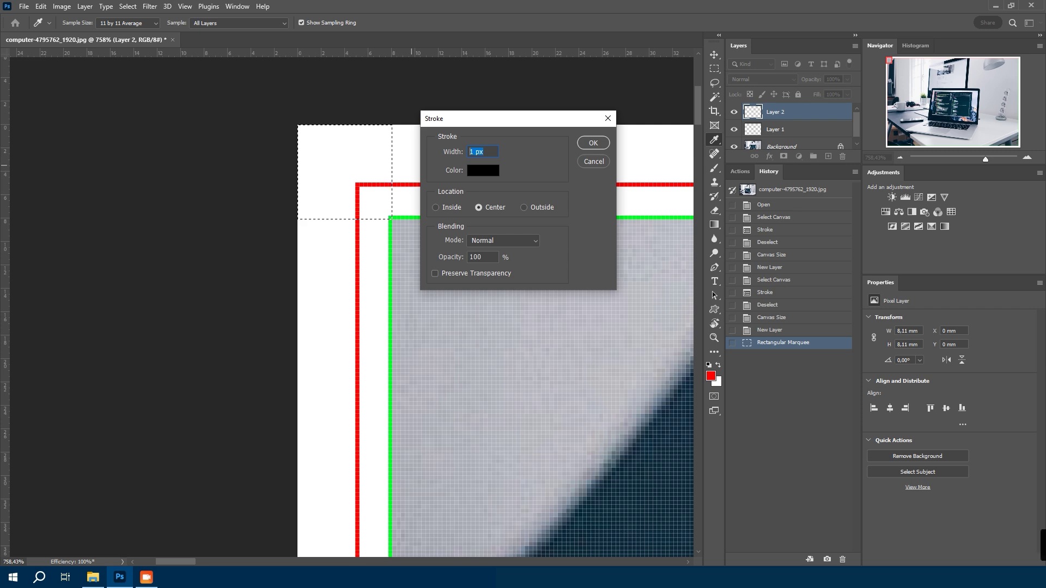
{"action": "type", "text": "2"}
{"action": "key", "text": "Return"}
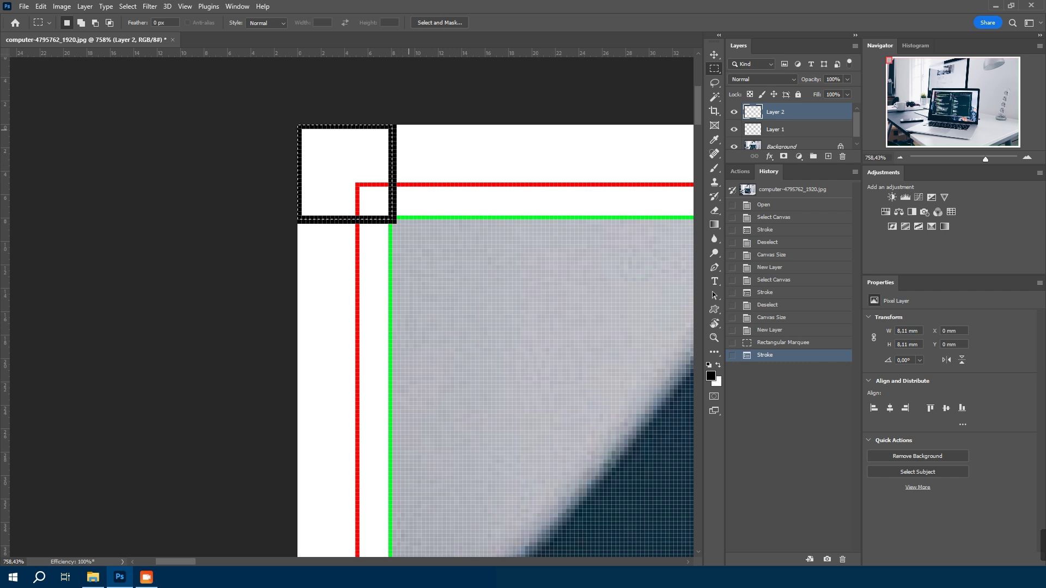
Nudge the selection outline to X 2.12 mm, Y 2.12 mm, clear the black stroke inside it and deselect.
{"action": "key", "text": "Right"}
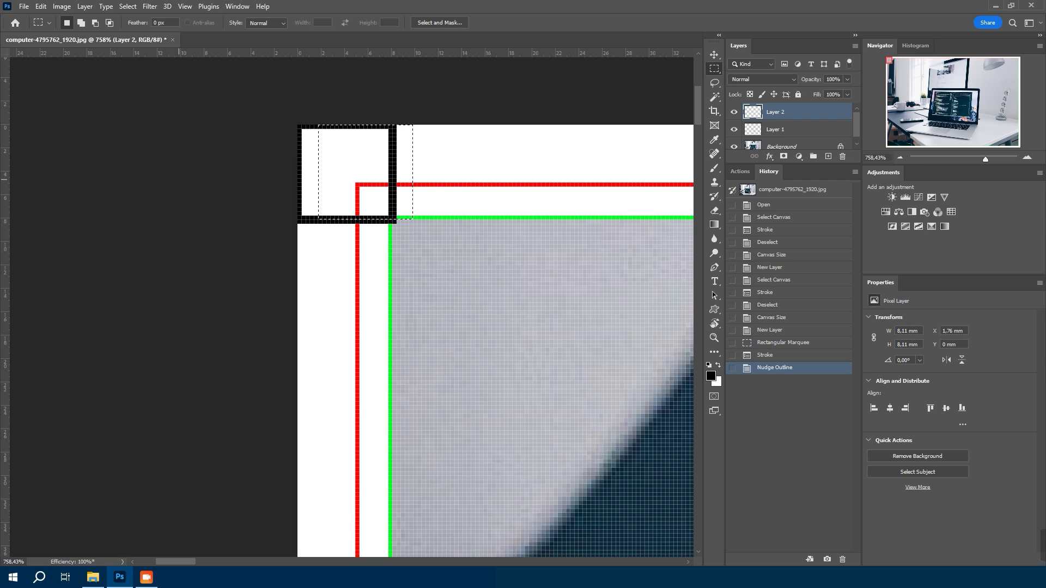
{"action": "key", "text": "Down"}
{"action": "key", "text": "Down"}
{"action": "key", "text": "Down"}
{"action": "key", "text": "Down"}
{"action": "key", "text": "Down"}
{"action": "key", "text": "Down"}
{"action": "key", "text": "Right"}
{"action": "key", "text": "Delete"}
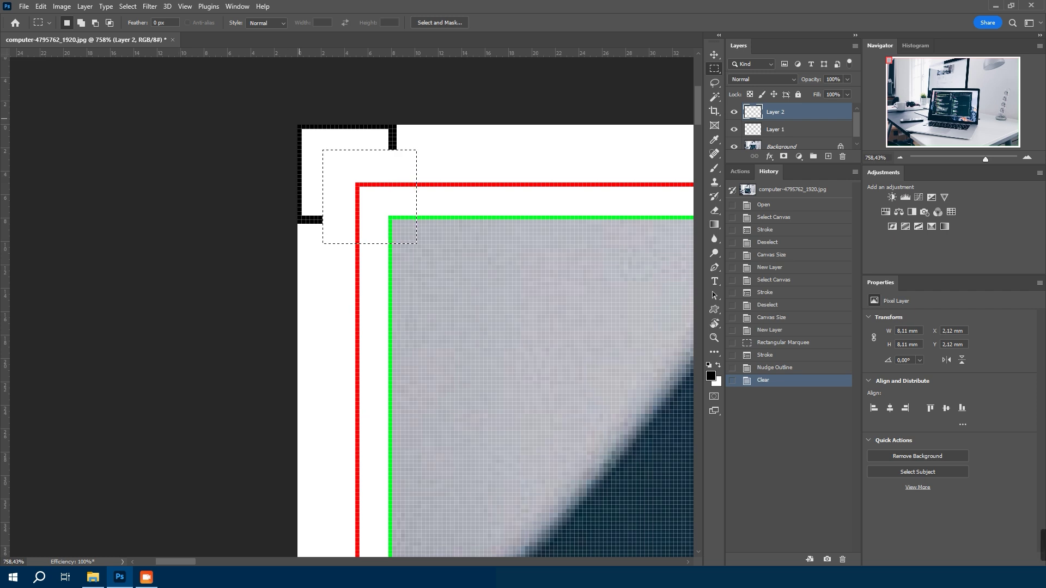
{"action": "key", "text": "ctrl+d"}
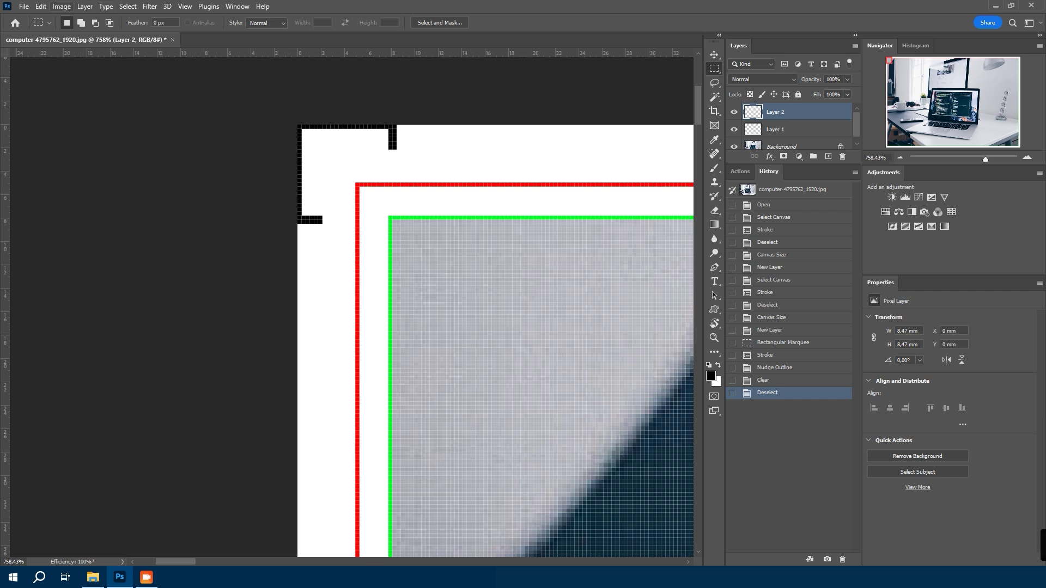
Reduce the canvas by a relative -4 pixels in width and height, accepting the clipping.
{"action": "left_click", "coordinate": [62, 6]}
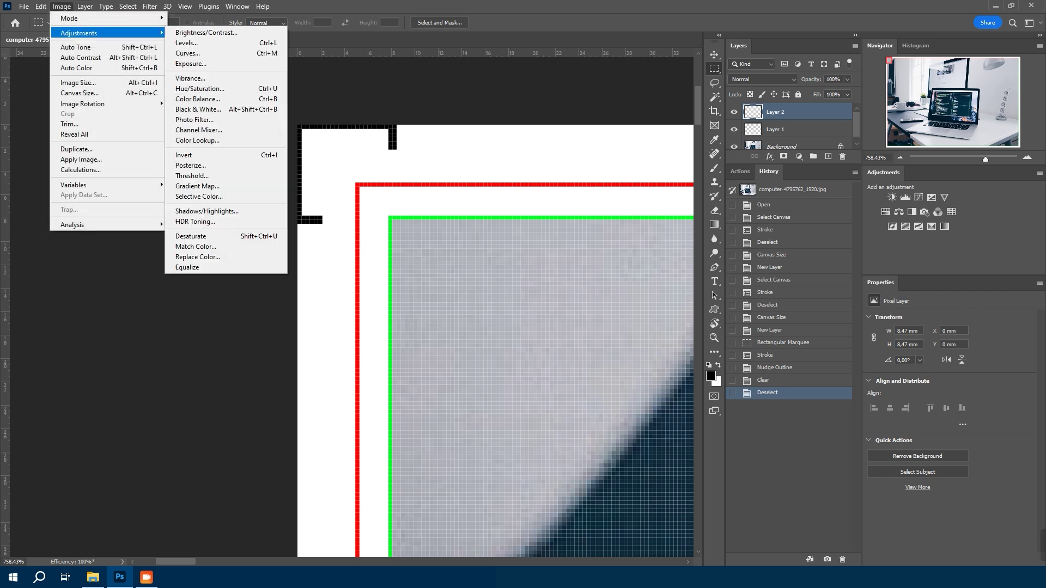
{"action": "left_click", "coordinate": [79, 93]}
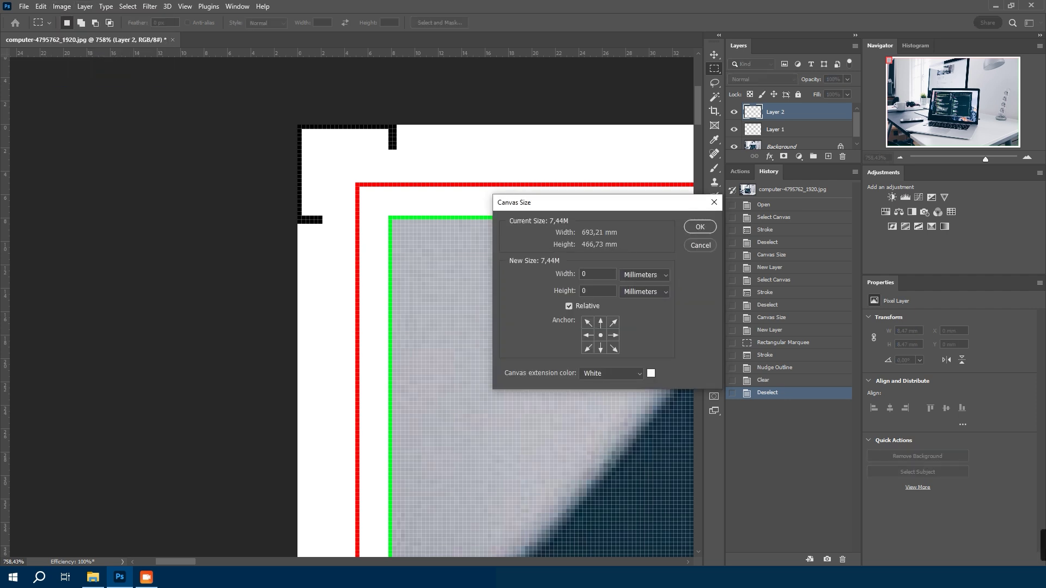
{"action": "left_click", "coordinate": [629, 274]}
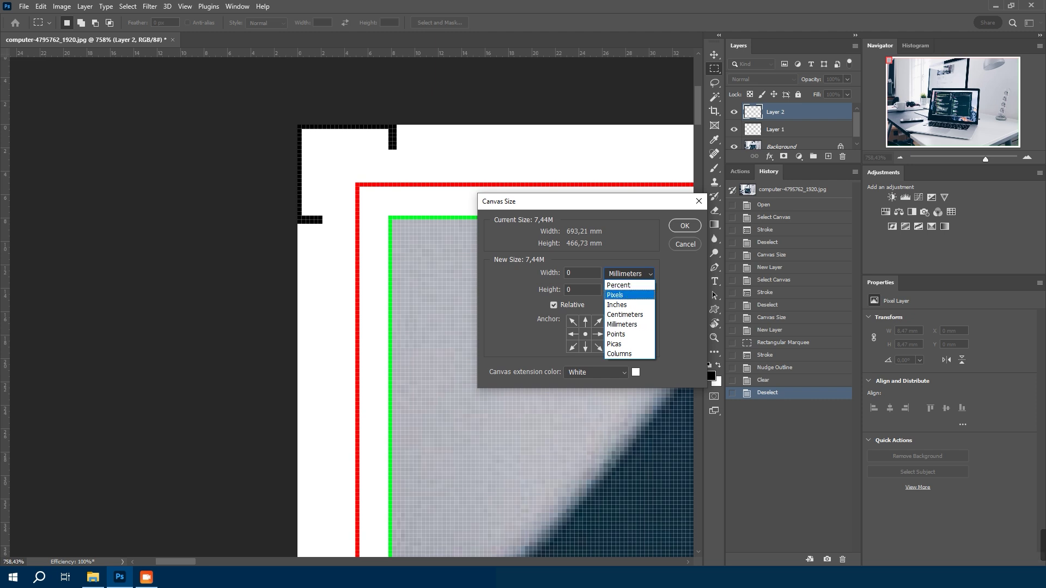
{"action": "left_click", "coordinate": [621, 296]}
{"action": "double_click", "coordinate": [582, 273]}
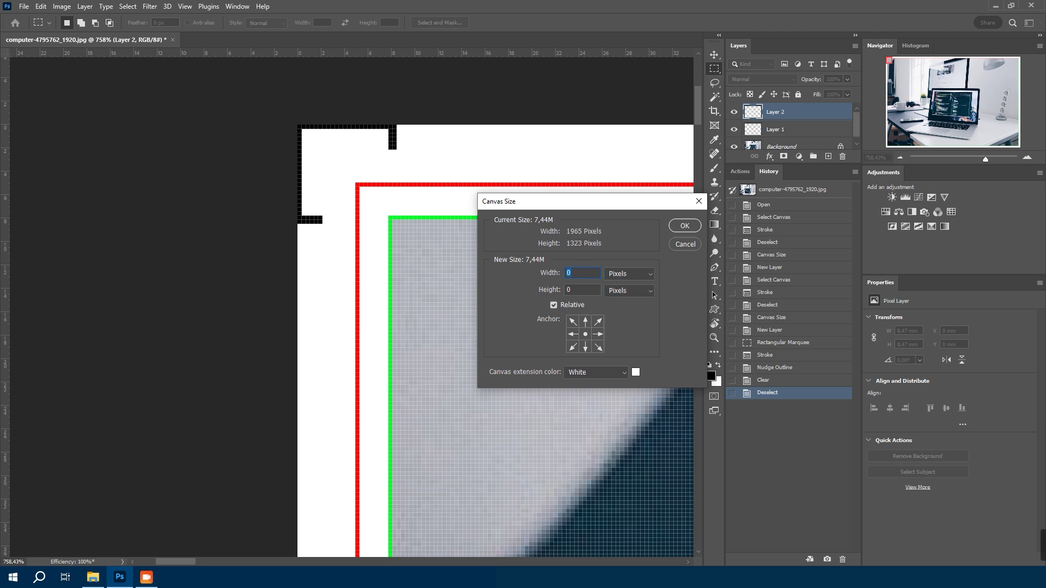
{"action": "type", "text": "-4"}
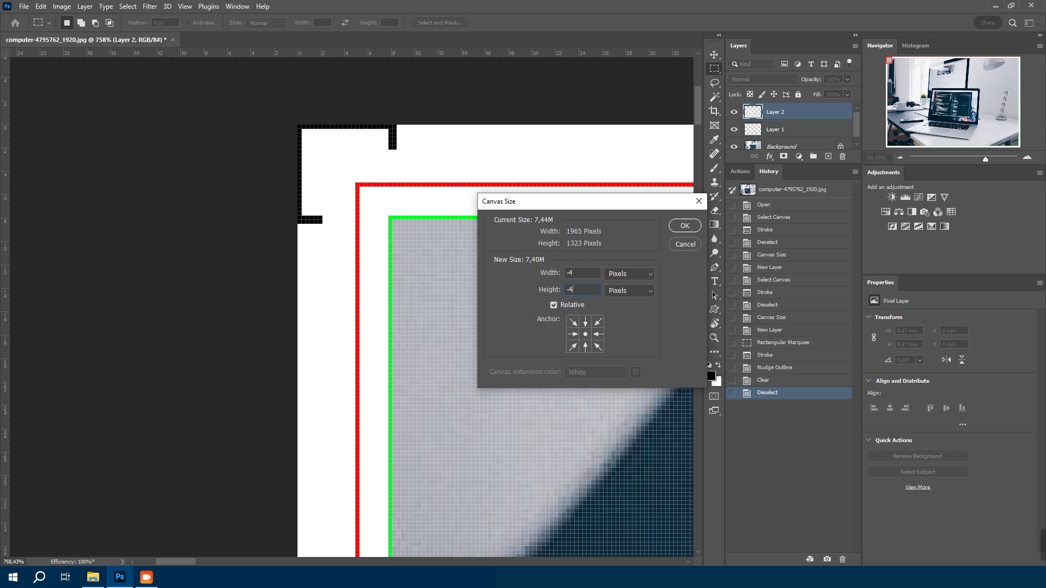
{"action": "key", "text": "Return"}
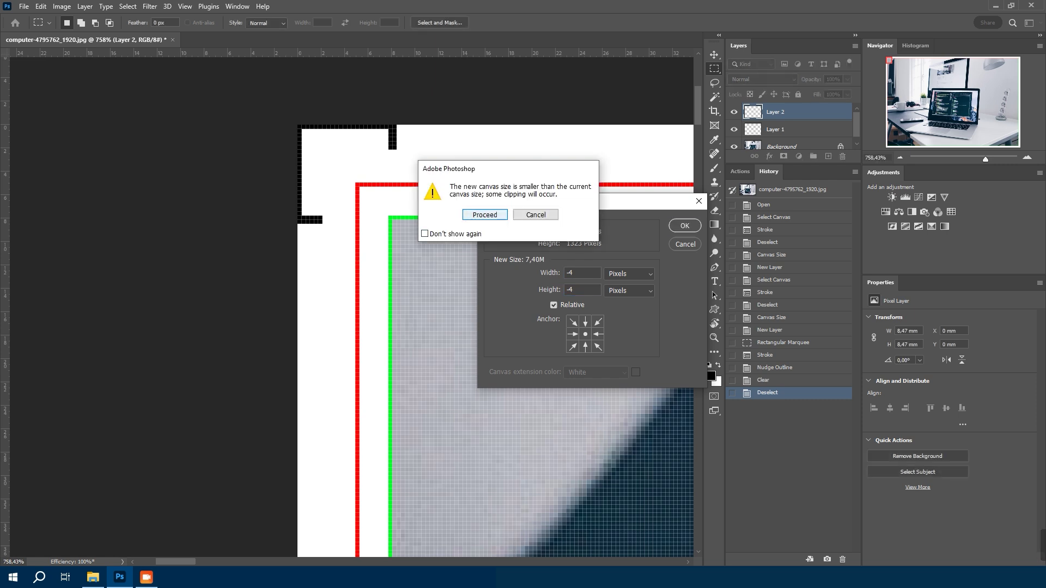
{"action": "left_click", "coordinate": [483, 214]}
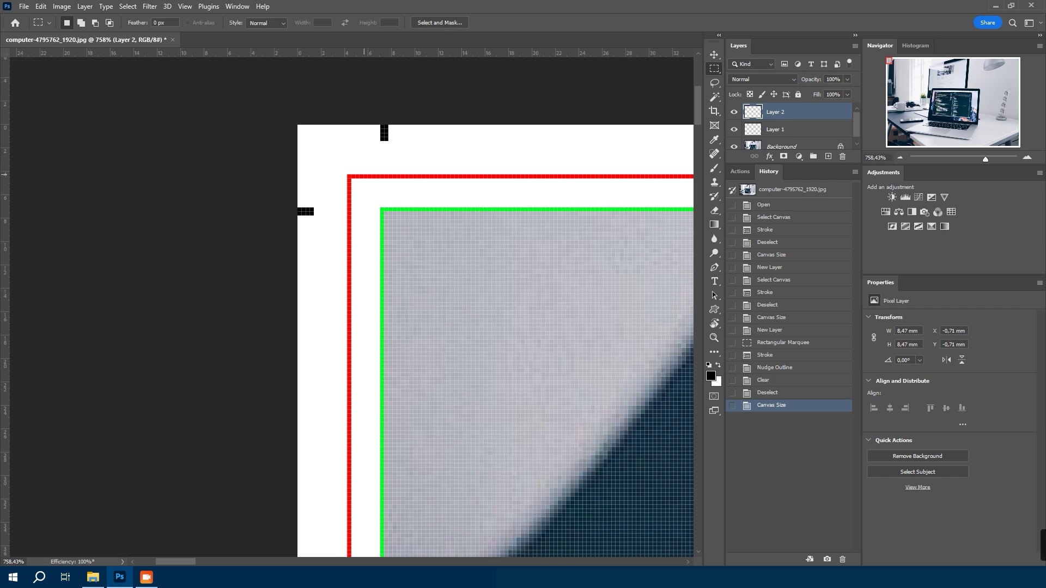
Duplicate the layer holding the upper-left crop marks.
{"action": "scroll", "coordinate": [367, 175], "scroll_direction": "down", "scroll_amount": 10}
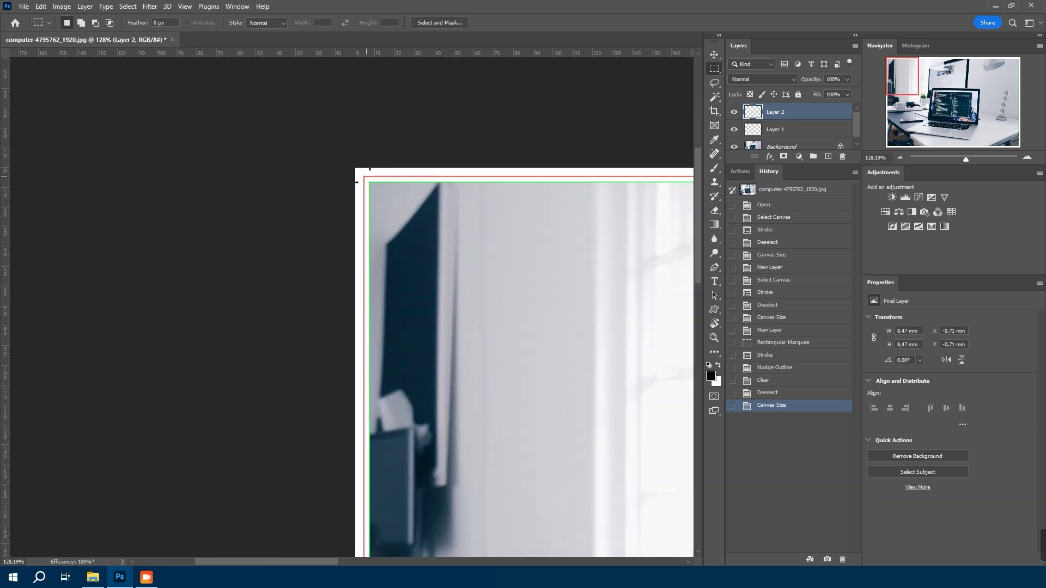
{"action": "scroll", "coordinate": [367, 176], "scroll_direction": "up", "scroll_amount": 5}
{"action": "scroll", "coordinate": [366, 176], "scroll_direction": "down", "scroll_amount": 6}
{"action": "left_click_drag", "start_coordinate": [367, 176], "coordinate": [102, 176]}
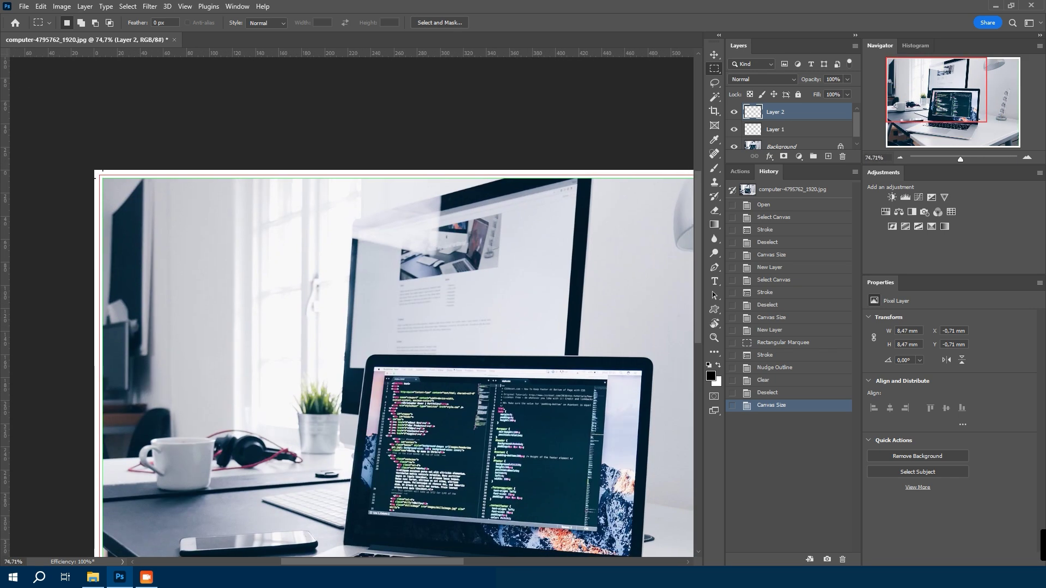
{"action": "key", "text": "ctrl+j"}
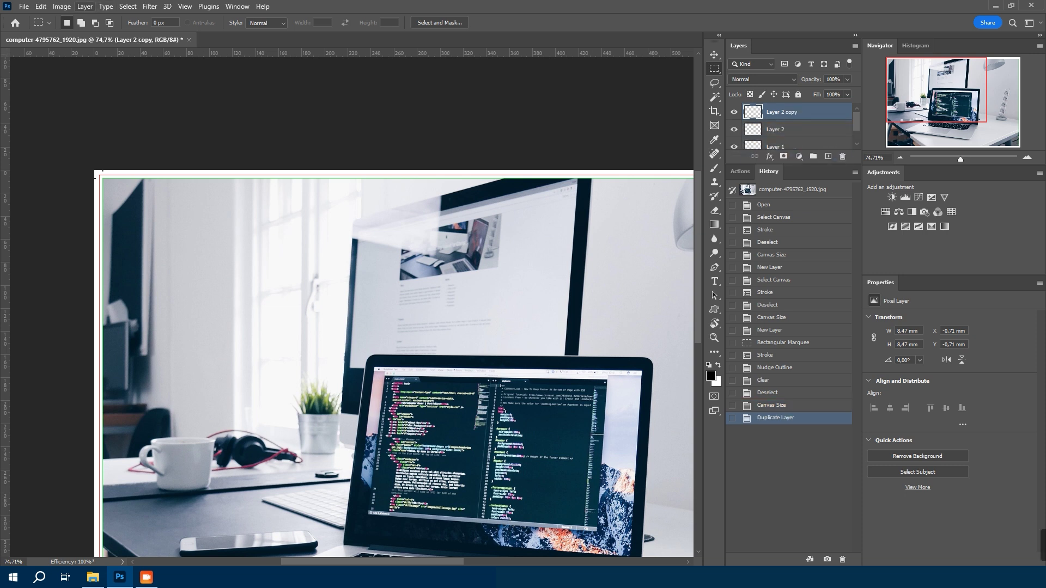
Select the whole canvas and flip the duplicated crop mark layer horizontally to mark the upper-right corner.
{"action": "left_click", "coordinate": [128, 6]}
{"action": "left_click", "coordinate": [136, 17]}
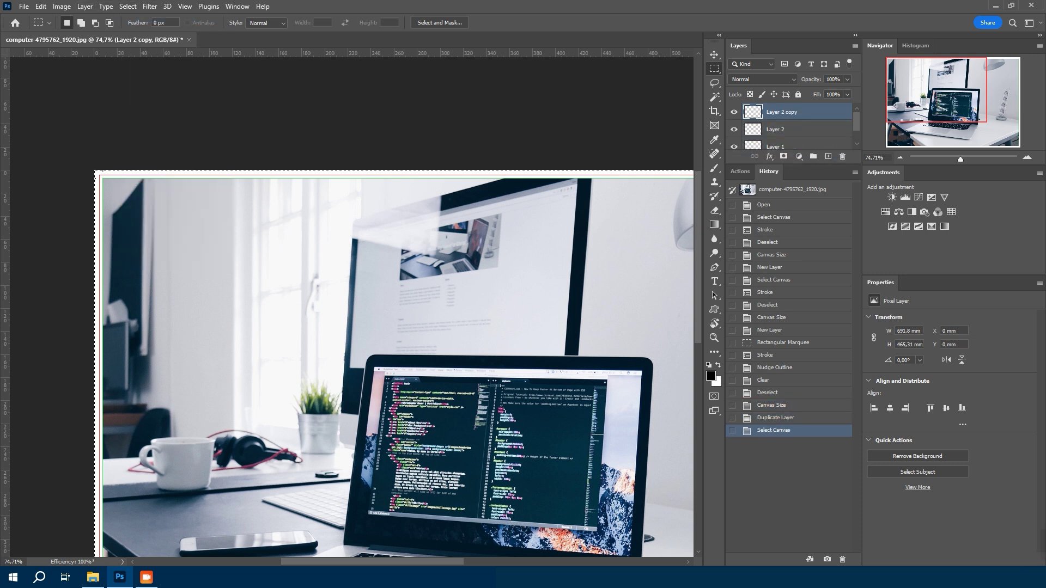
{"action": "left_click", "coordinate": [41, 6]}
{"action": "mouse_move", "coordinate": [82, 247]}
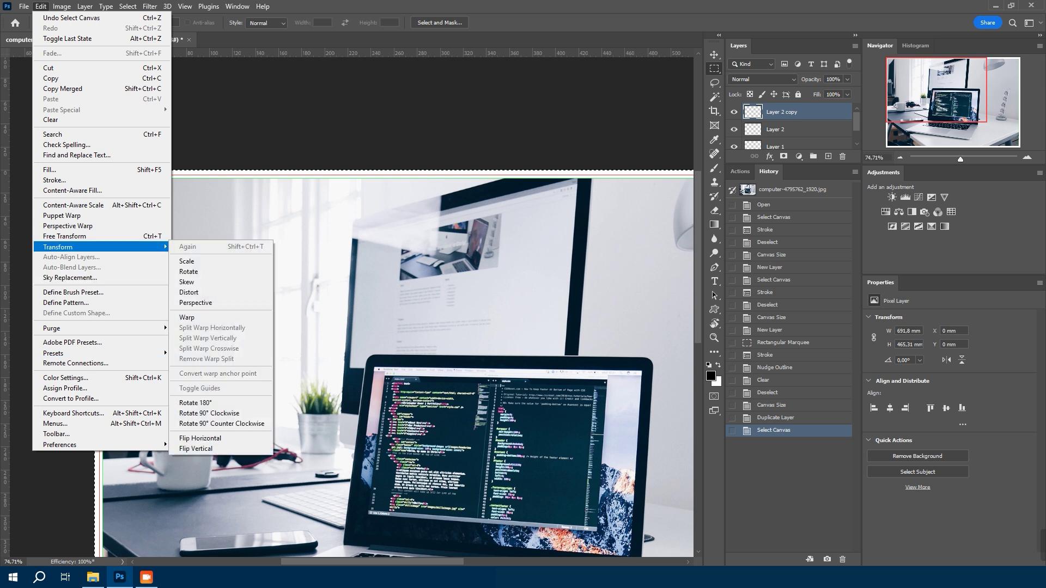
{"action": "left_click", "coordinate": [200, 438]}
{"action": "scroll", "coordinate": [352, 308], "scroll_direction": "down", "scroll_amount": 3}
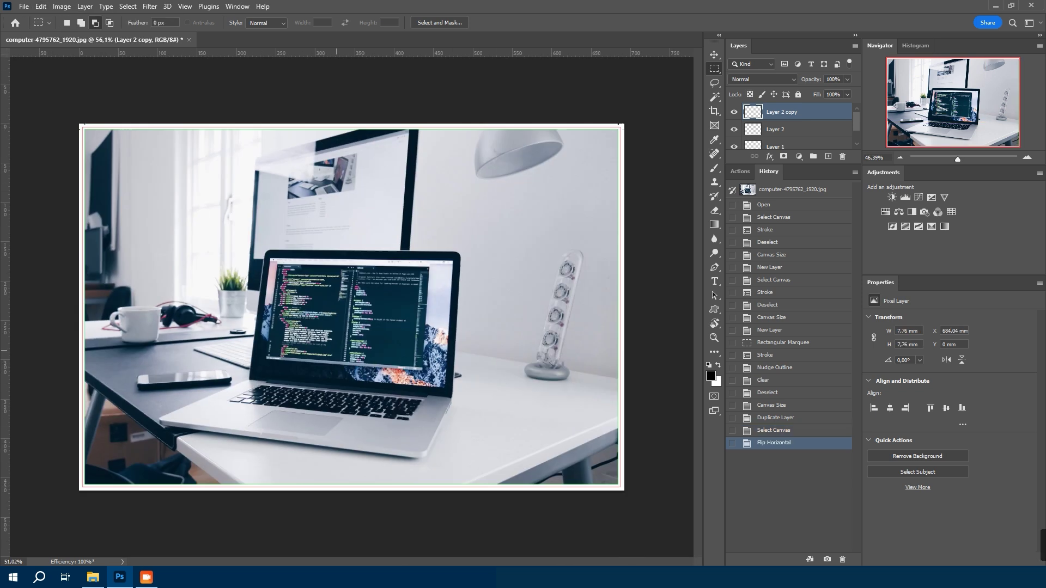
{"action": "scroll", "coordinate": [597, 160], "scroll_direction": "up", "scroll_amount": 6}
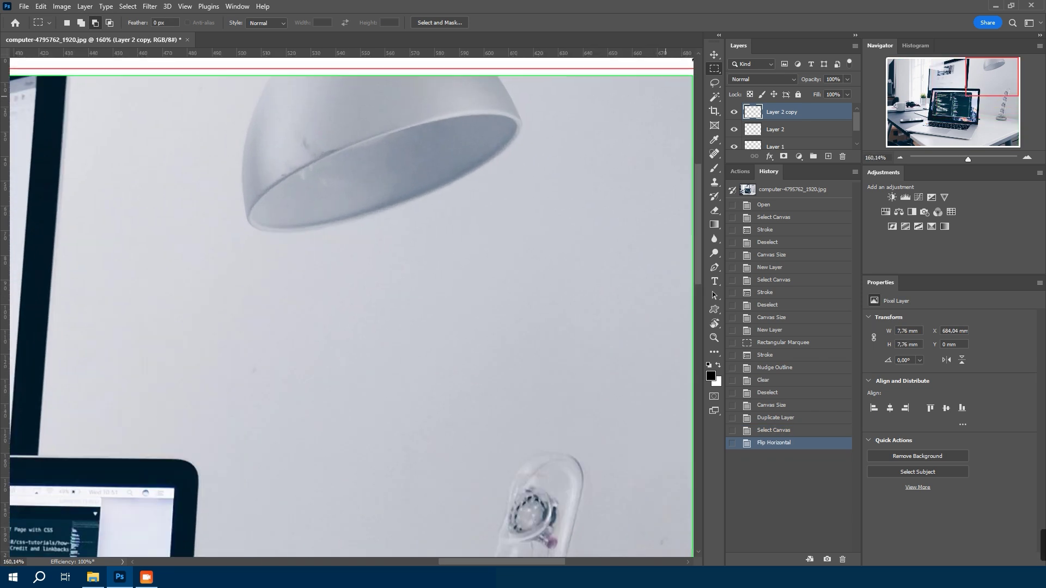
{"action": "scroll", "coordinate": [632, 103], "scroll_direction": "down", "scroll_amount": 3}
{"action": "scroll", "coordinate": [632, 104], "scroll_direction": "down", "scroll_amount": 5}
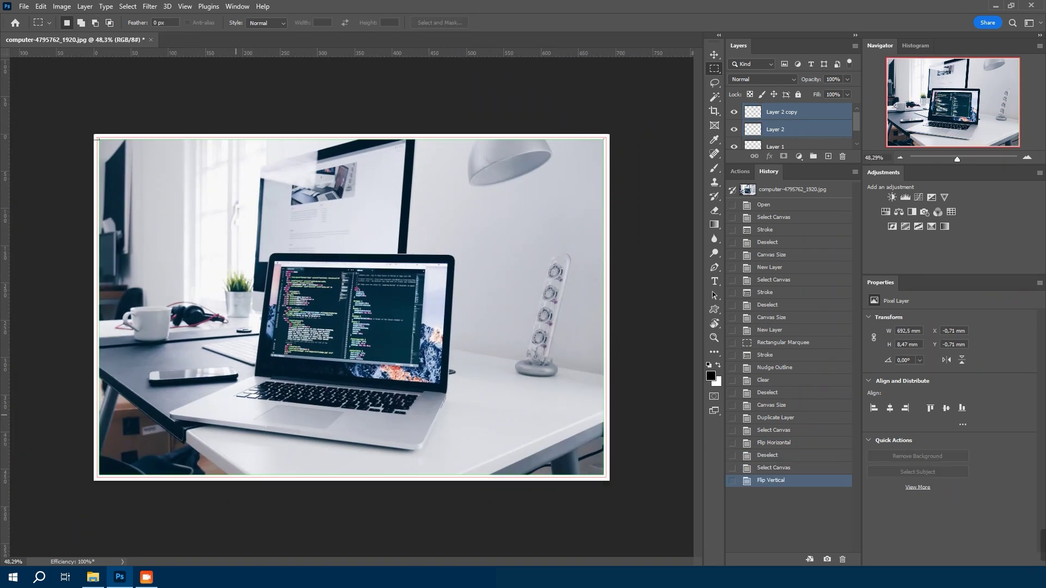
Undo the vertical flip and merge the two selected crop mark layers into one.
{"action": "key", "text": "ctrl+z"}
{"action": "right_click", "coordinate": [797, 118]}
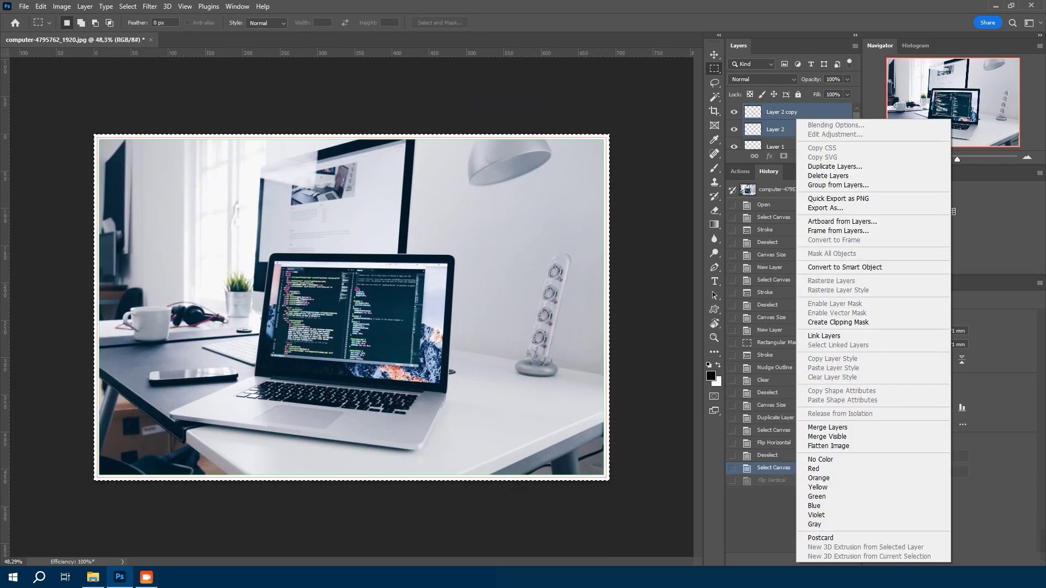
{"action": "key", "text": "Return"}
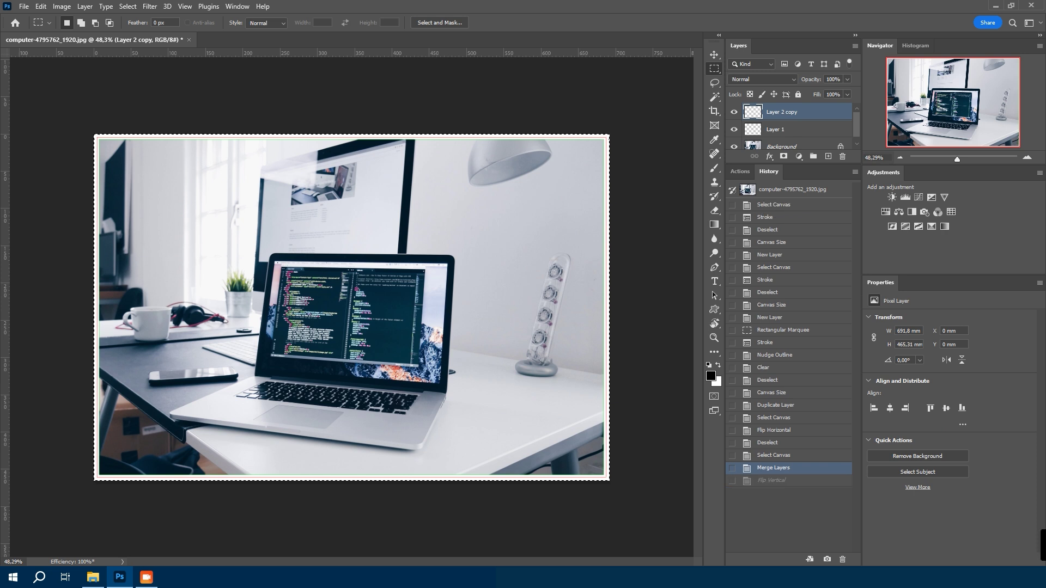
Duplicate the merged crop marks layer and flip the copy vertically to mark the two lower corners.
{"action": "left_click_drag", "start_coordinate": [801, 112], "coordinate": [829, 157]}
{"action": "key", "text": "ctrl+j"}
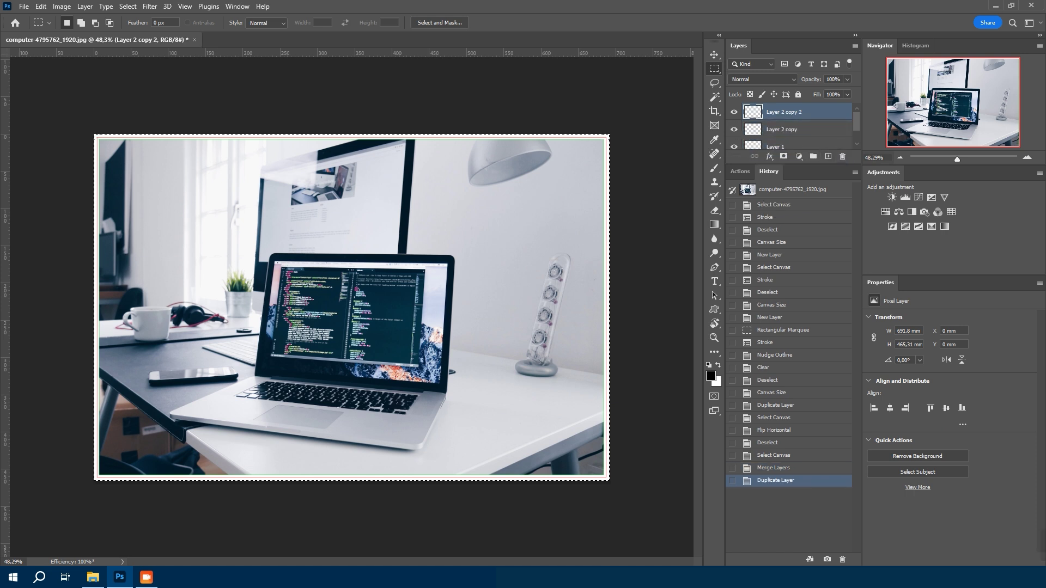
{"action": "left_click", "coordinate": [40, 6]}
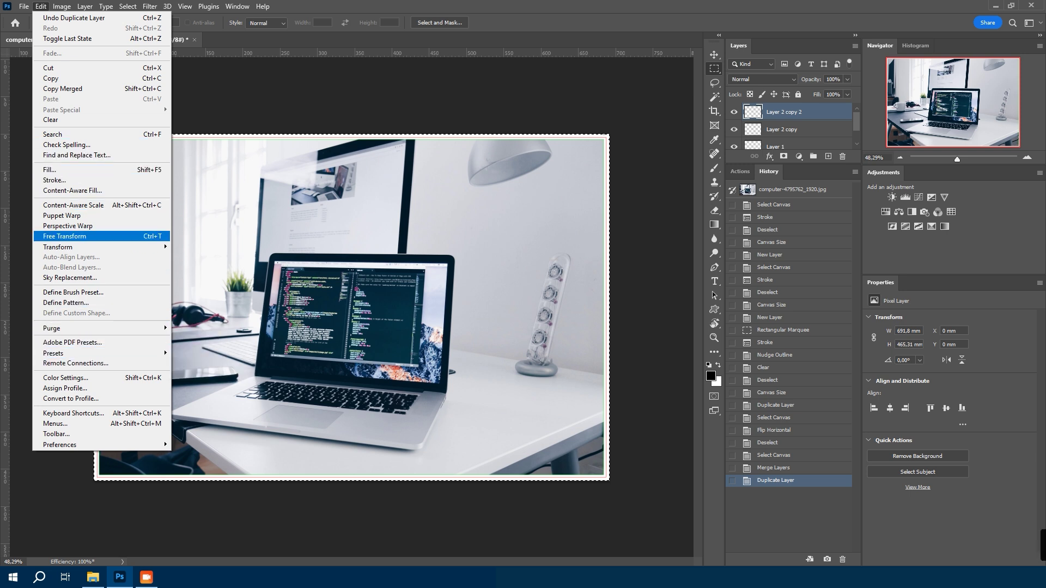
{"action": "mouse_move", "coordinate": [102, 247]}
{"action": "key", "text": "Down"}
{"action": "key", "text": "Down"}
{"action": "key", "text": "Down"}
{"action": "key", "text": "Down"}
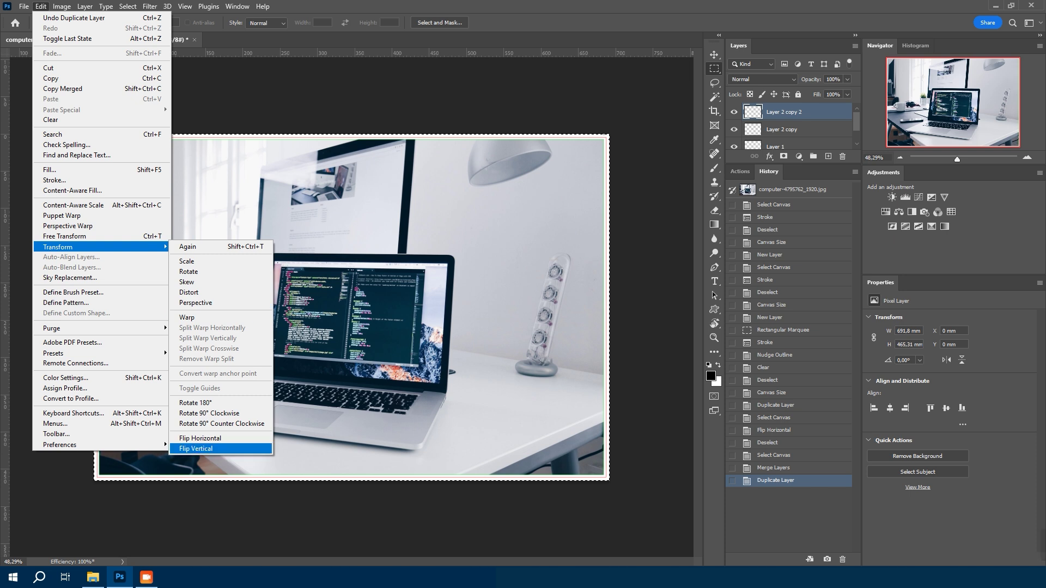
{"action": "key", "text": "Return"}
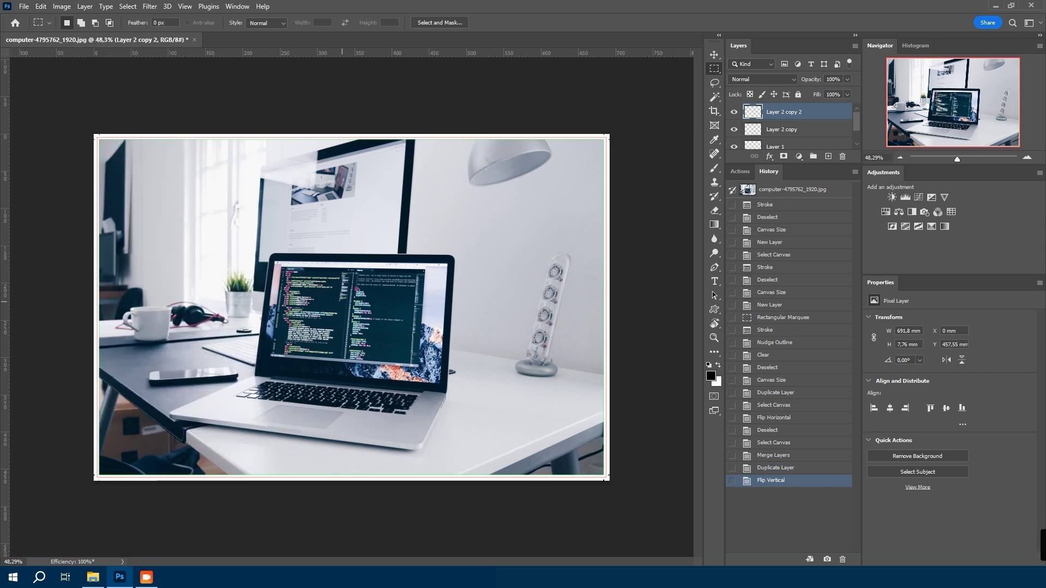
Examine the crop marks and the red and green border lines at the image corners.
{"action": "scroll", "coordinate": [387, 303], "scroll_direction": "up", "scroll_amount": 5}
{"action": "scroll", "coordinate": [387, 303], "scroll_direction": "down", "scroll_amount": 5}
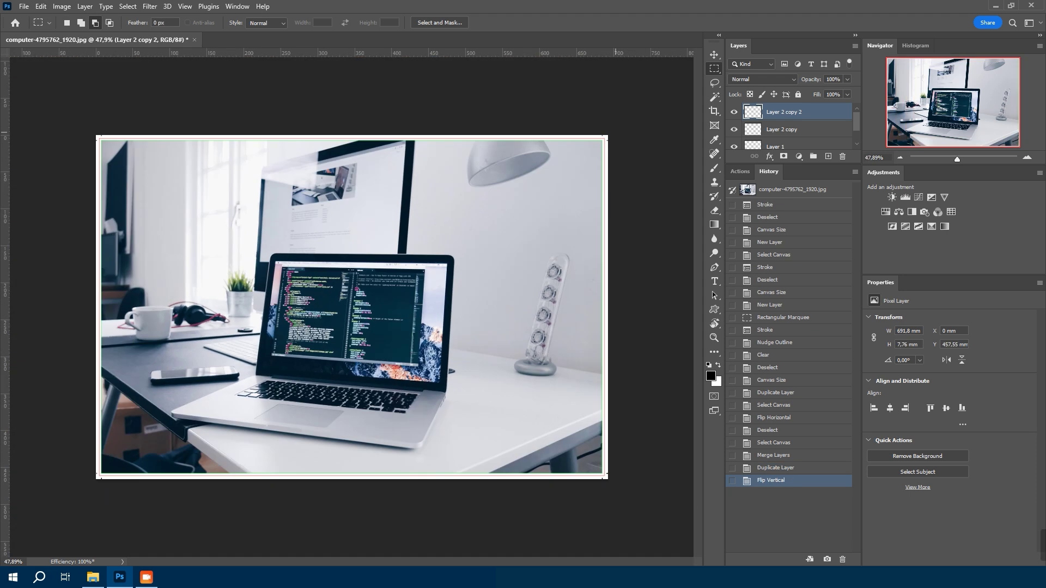
{"action": "scroll", "coordinate": [473, 220], "scroll_direction": "up", "scroll_amount": 6}
{"action": "scroll", "coordinate": [496, 222], "scroll_direction": "down", "scroll_amount": 2}
{"action": "scroll", "coordinate": [496, 222], "scroll_direction": "up", "scroll_amount": 4}
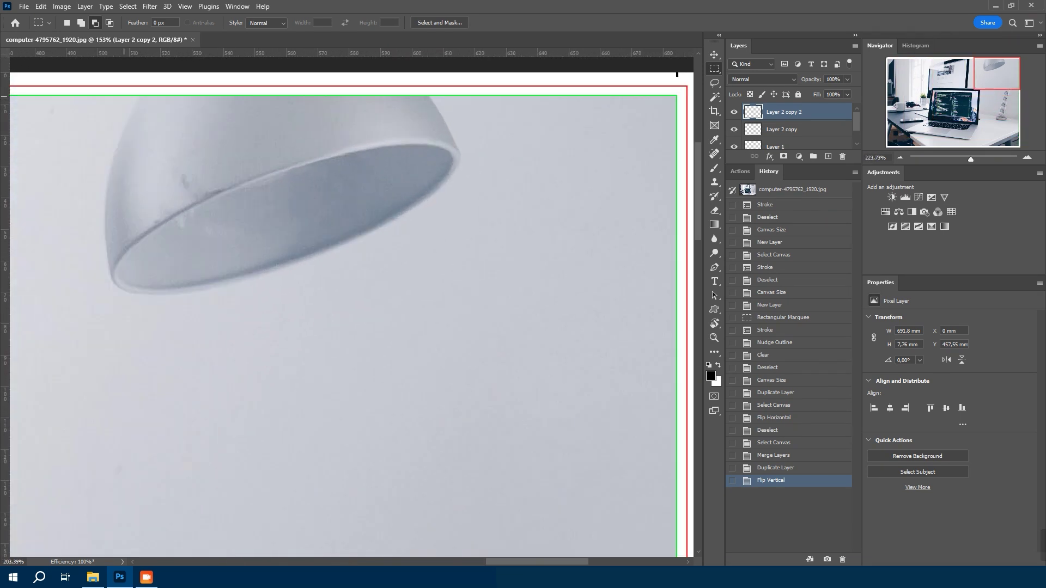
{"action": "scroll", "coordinate": [496, 222], "scroll_direction": "down", "scroll_amount": 5}
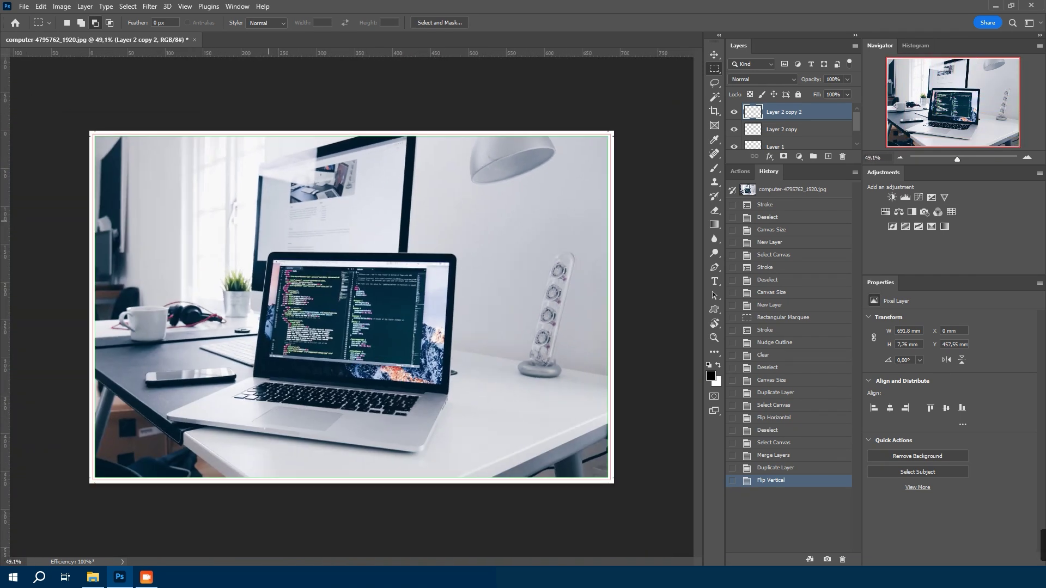
{"action": "scroll", "coordinate": [496, 222], "scroll_direction": "up", "scroll_amount": 1}
{"action": "scroll", "coordinate": [352, 308], "scroll_direction": "down", "scroll_amount": 1}
Save a copy of the image as a Photoshop PDF in the Trial folder, keeping the suggested name and PDF settings.
{"action": "left_click", "coordinate": [24, 6]}
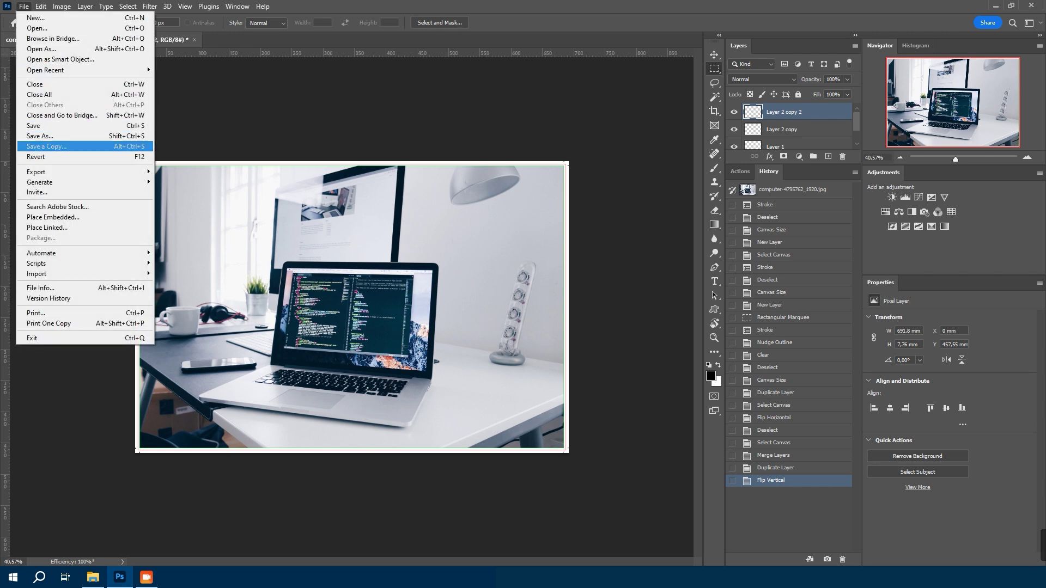
{"action": "left_click", "coordinate": [46, 146]}
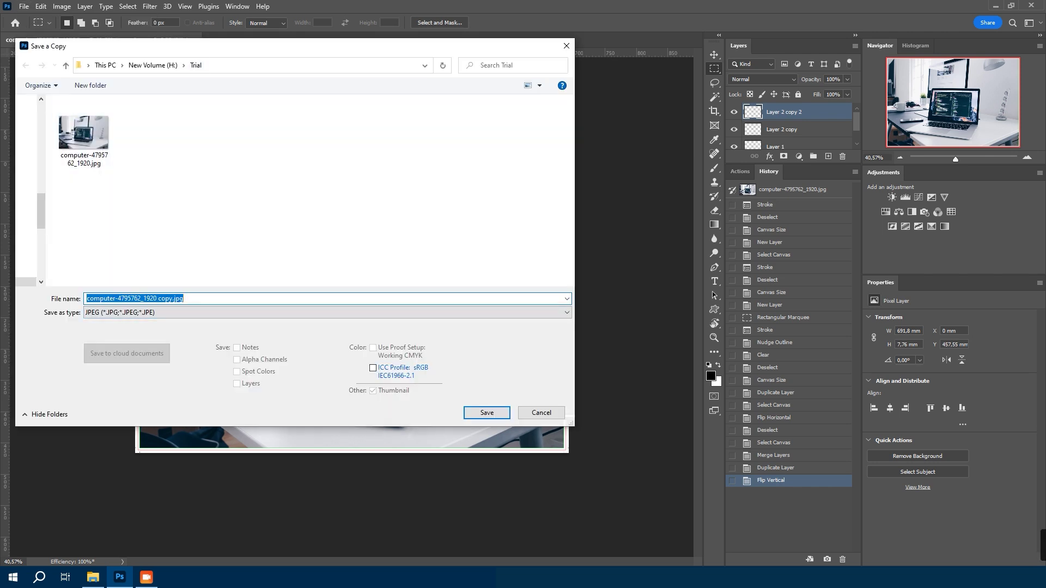
{"action": "left_click", "coordinate": [327, 313]}
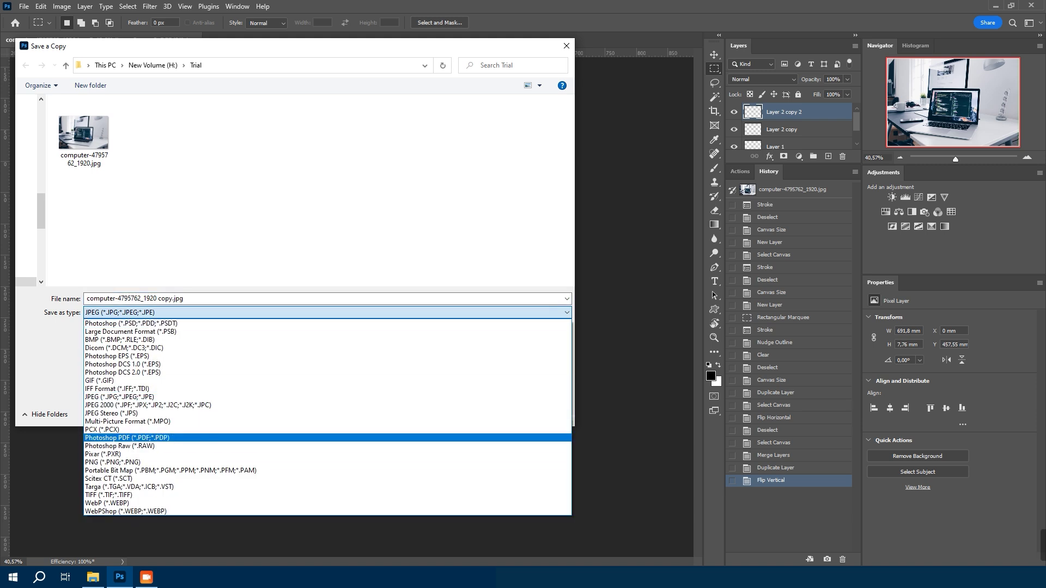
{"action": "left_click", "coordinate": [127, 437]}
{"action": "key", "text": "Return"}
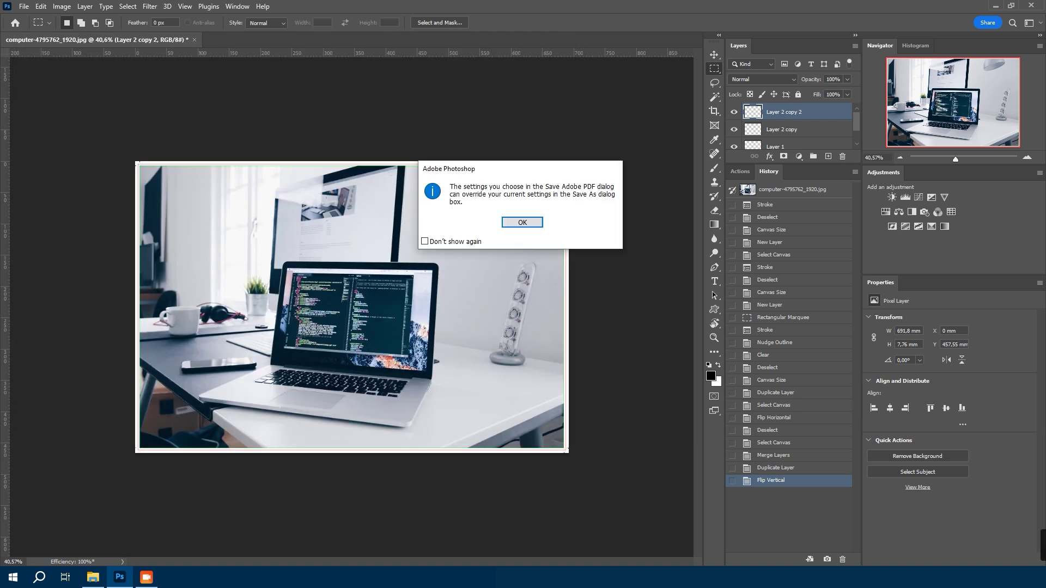
{"action": "key", "text": "Return"}
{"action": "key", "text": "Return"}
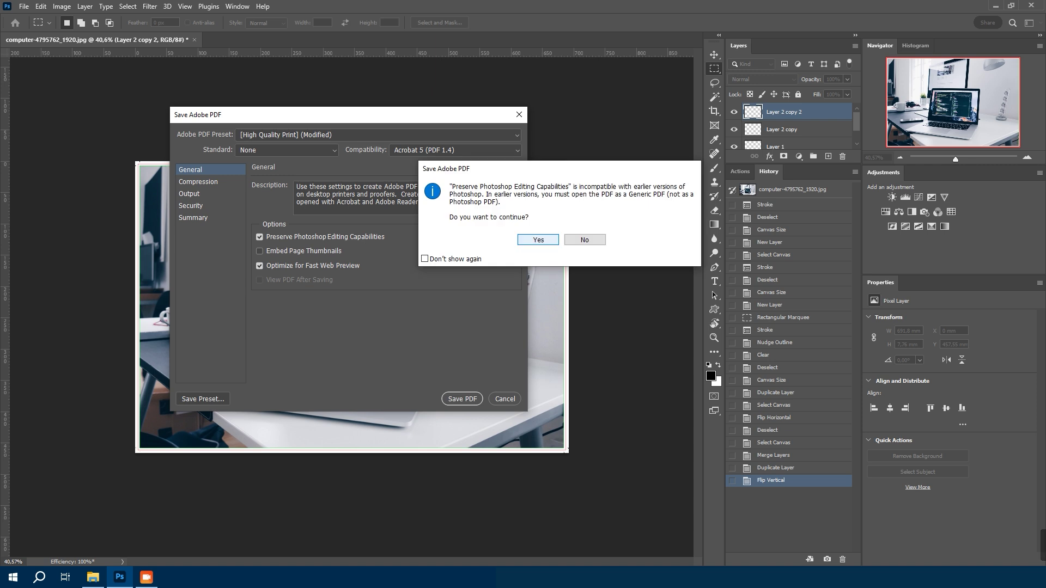
Switch to File Explorer, open computer-4795762_1920 copy.pdf, check the borders and crop marks on the page, and close it.
{"action": "left_click", "coordinate": [92, 577]}
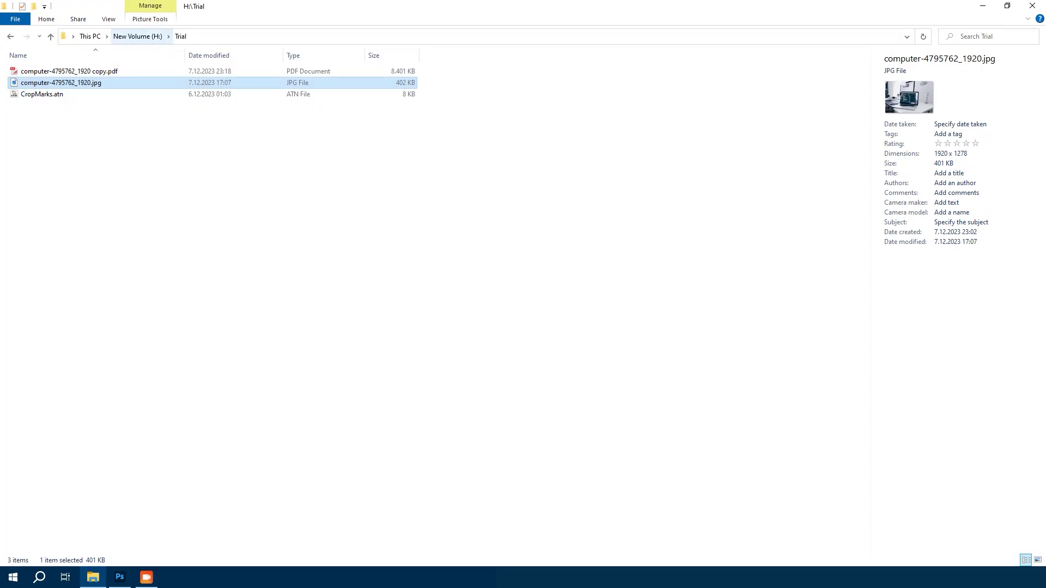
{"action": "left_click", "coordinate": [136, 71]}
{"action": "key", "text": "Return"}
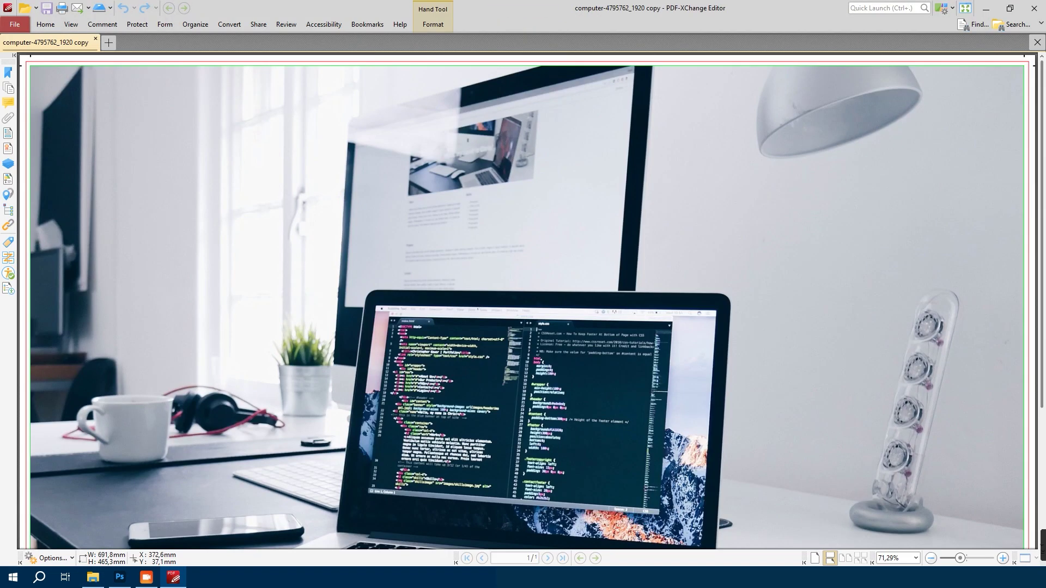
{"action": "scroll", "coordinate": [528, 301], "scroll_direction": "down", "scroll_amount": 3}
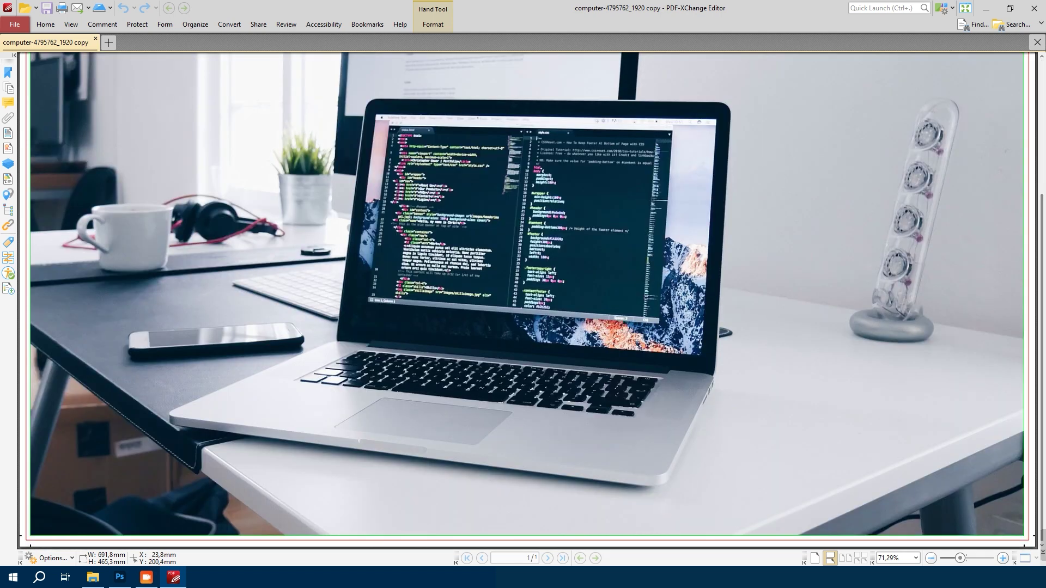
{"action": "key", "text": "alt+F4"}
{"action": "left_click", "coordinate": [136, 72]}
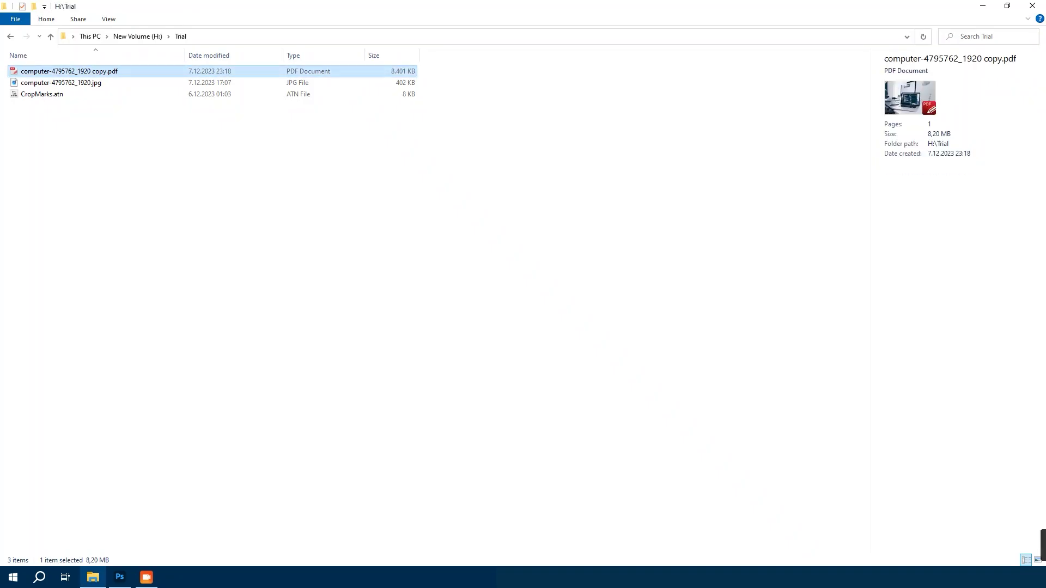
Open the original computer-4795762_1920.jpg from the Trial folder in Photoshop.
{"action": "left_click", "coordinate": [120, 577]}
{"action": "left_click", "coordinate": [93, 577]}
{"action": "left_click_drag", "start_coordinate": [61, 82], "coordinate": [288, 234]}
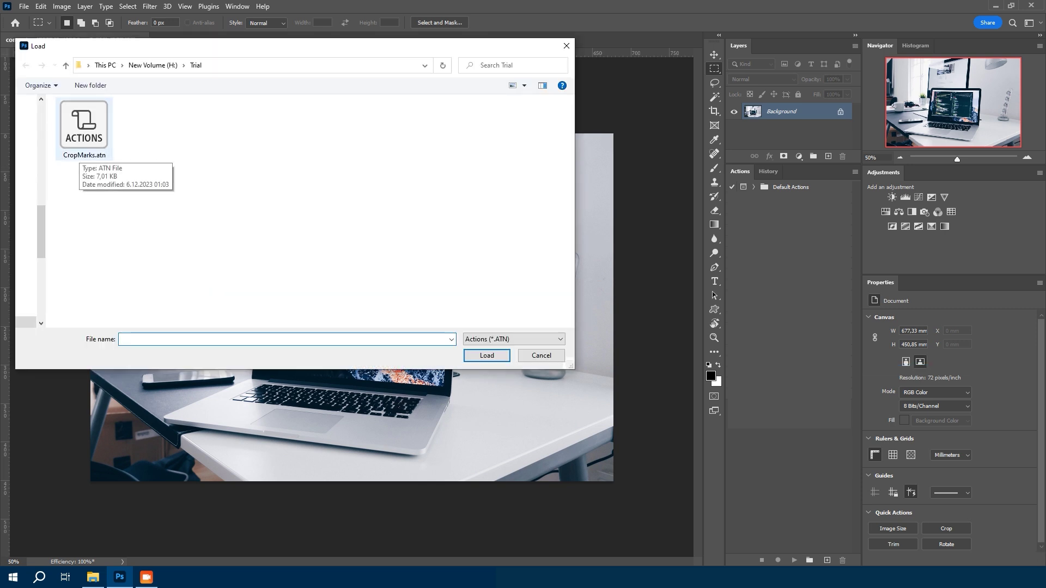
Load the CropMarks.atn action set from the Trial folder.
{"action": "key", "text": "Escape"}
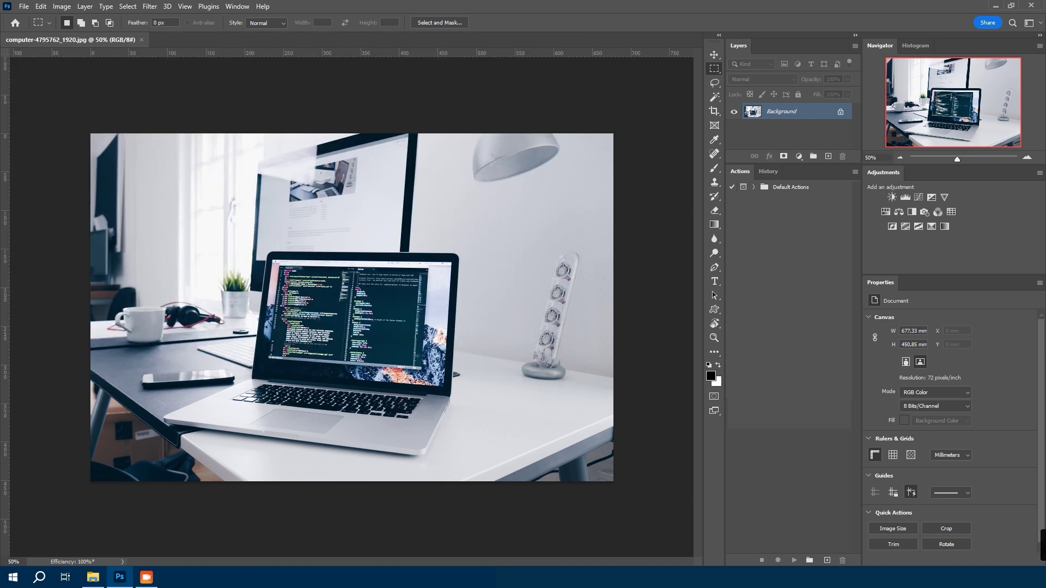
{"action": "left_click", "coordinate": [237, 6]}
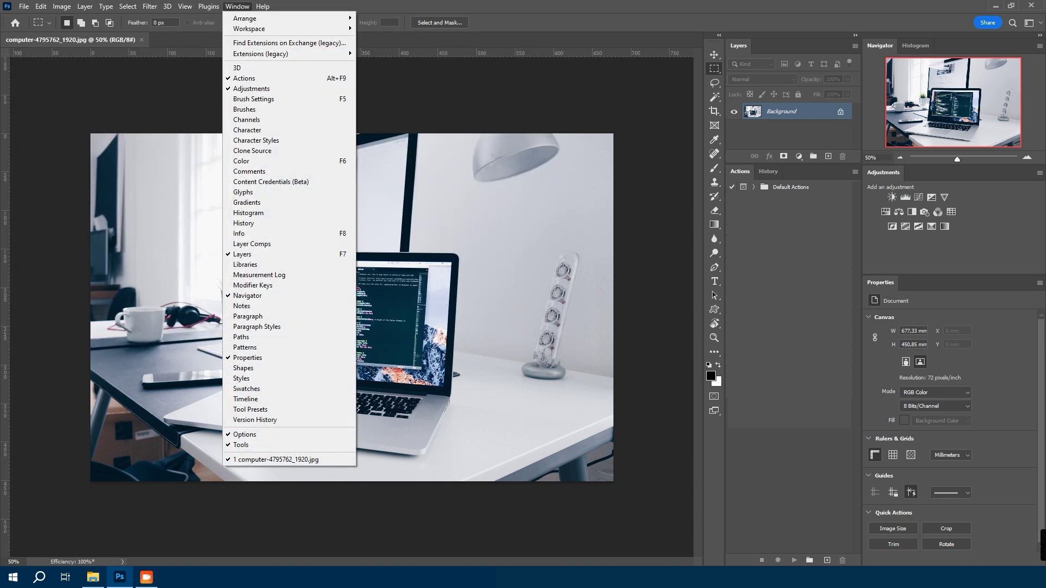
{"action": "key", "text": "Escape"}
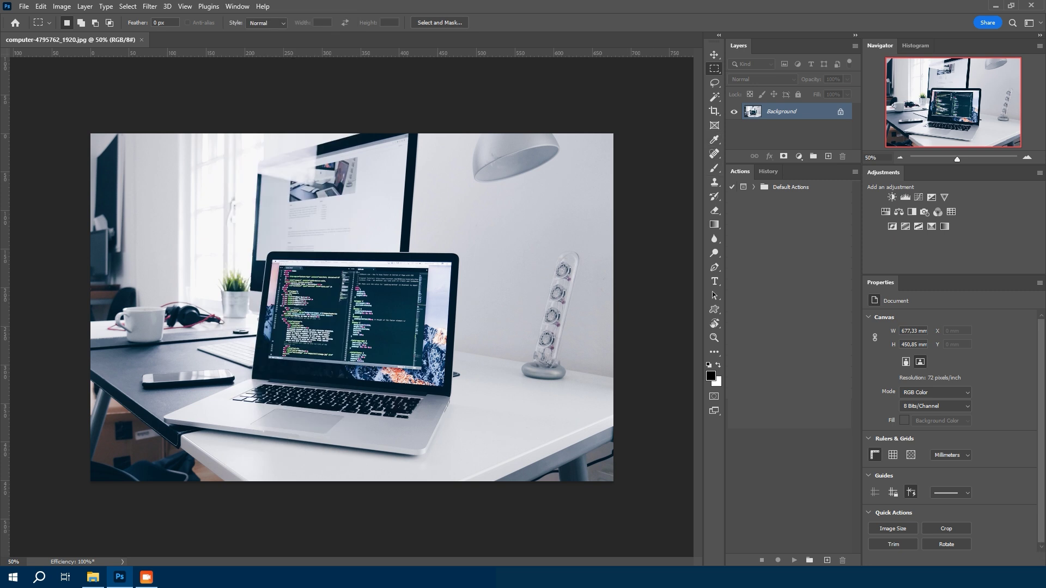
{"action": "left_click", "coordinate": [855, 171]}
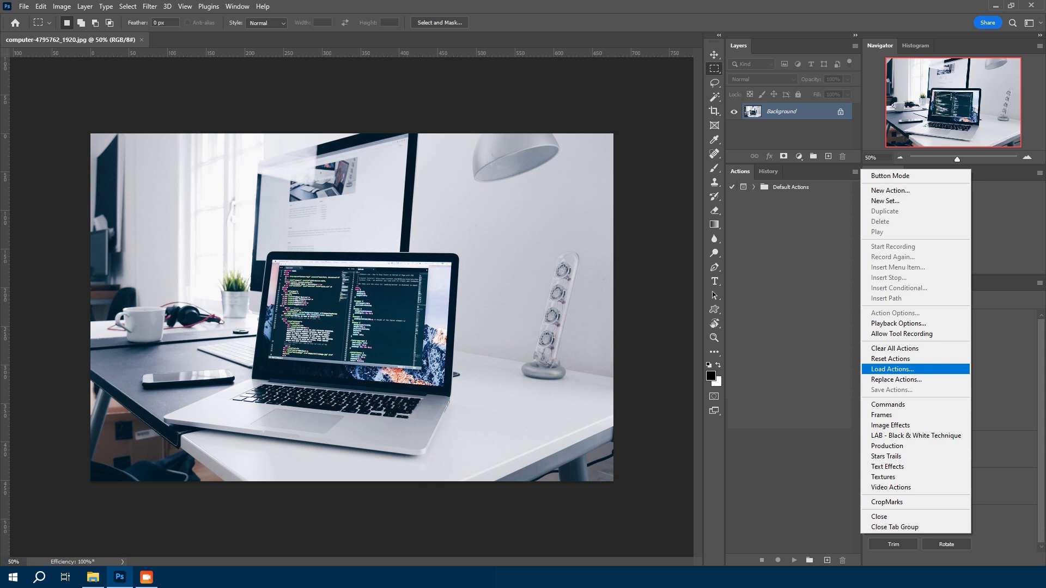
{"action": "left_click", "coordinate": [892, 369]}
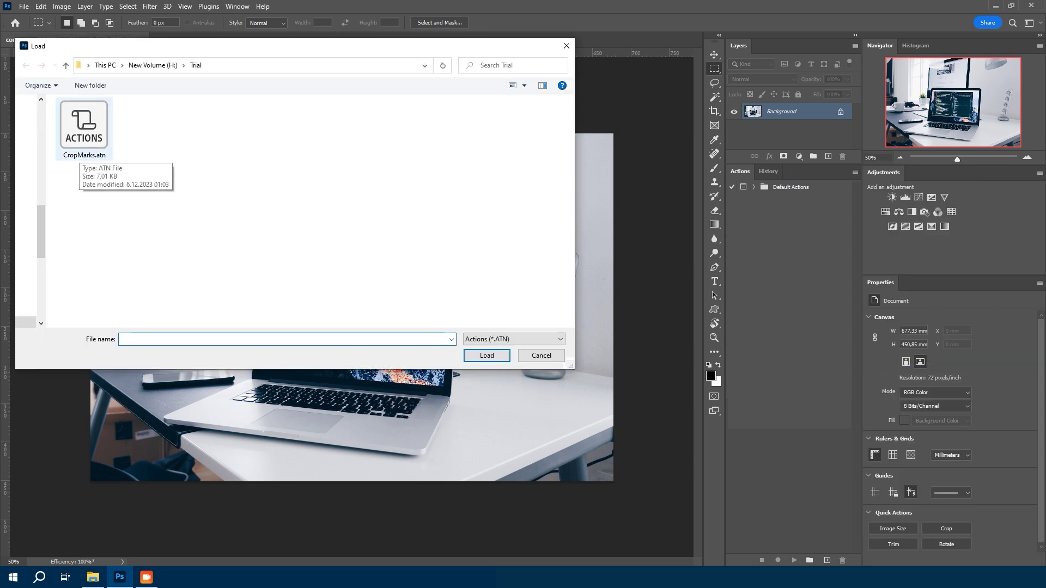
{"action": "double_click", "coordinate": [84, 125]}
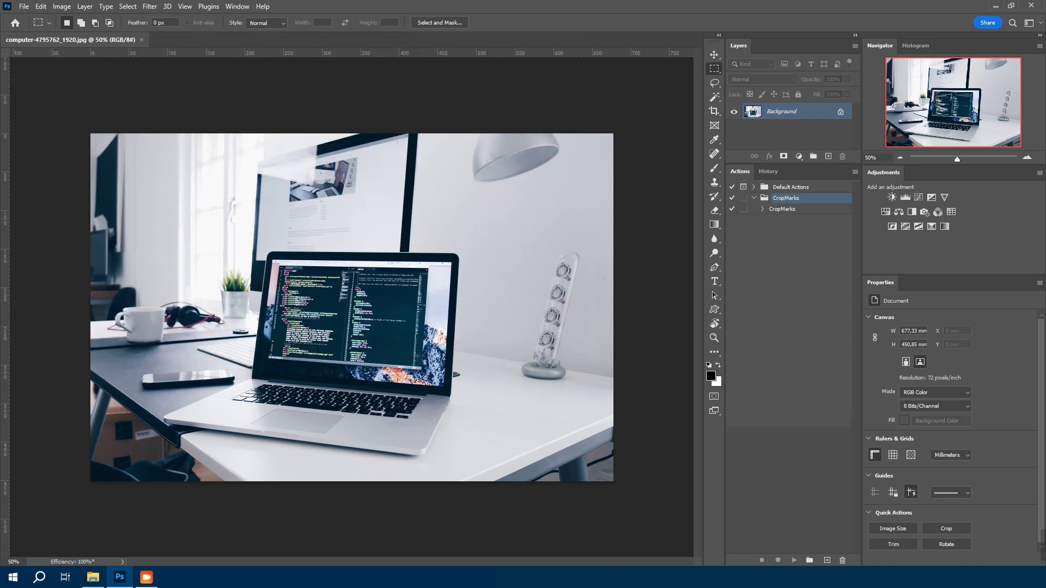
Play the CropMarks action on the original image and inspect the generated borders and corner marks.
{"action": "left_click", "coordinate": [781, 209]}
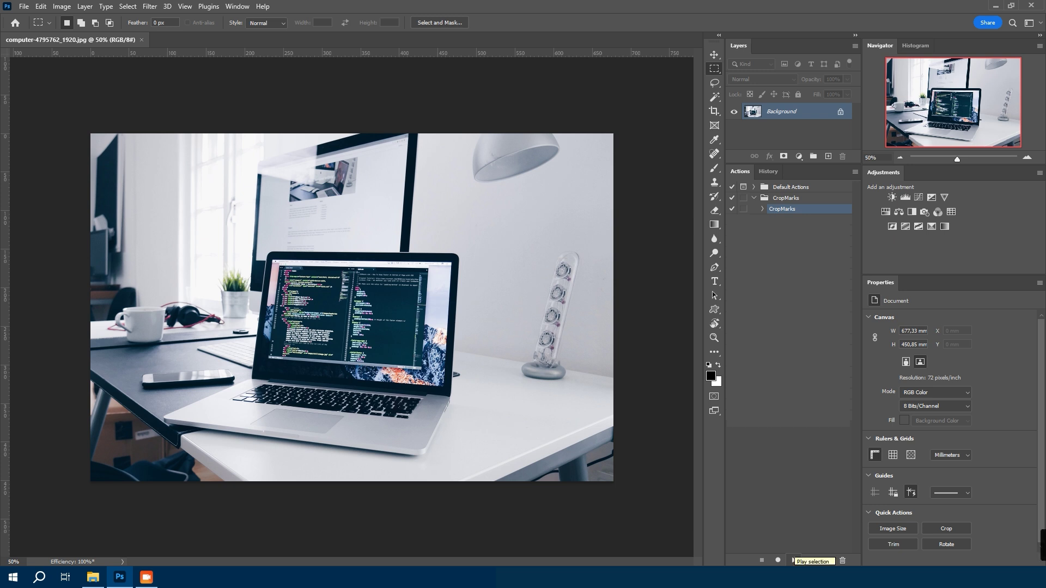
{"action": "left_click", "coordinate": [794, 560]}
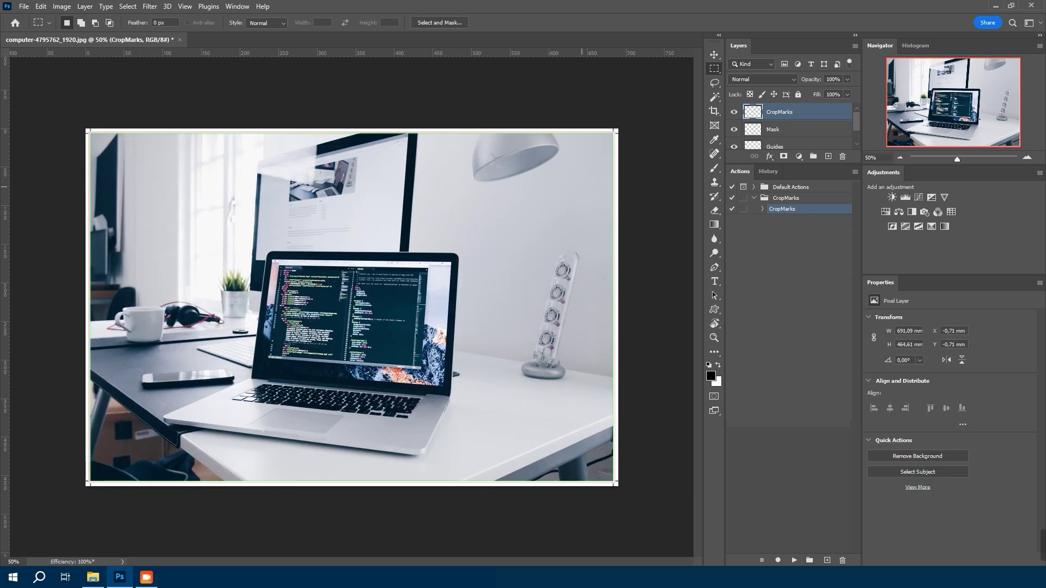
{"action": "scroll", "coordinate": [640, 98], "scroll_direction": "up", "scroll_amount": 4}
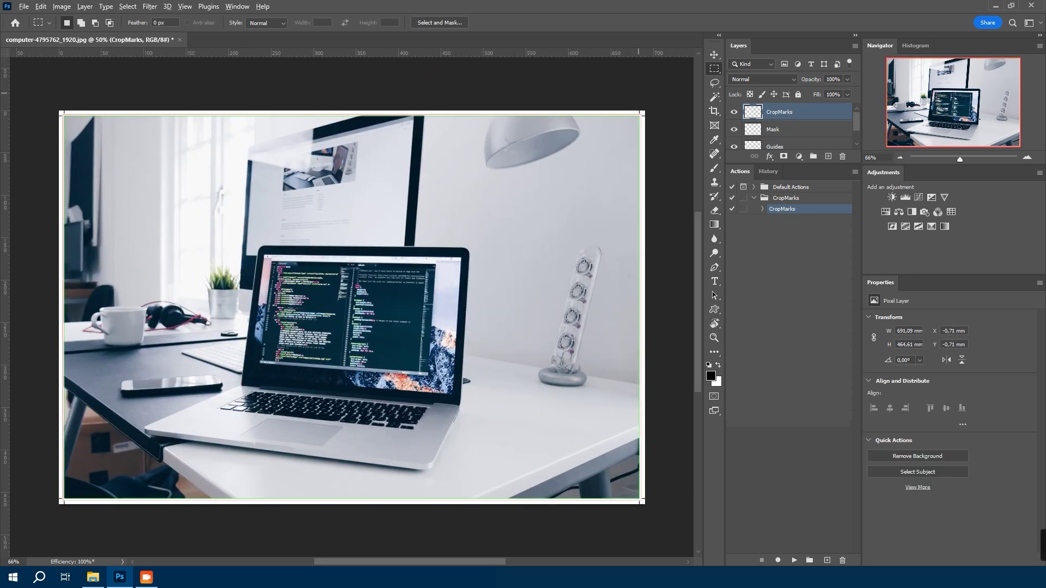
{"action": "scroll", "coordinate": [640, 96], "scroll_direction": "down", "scroll_amount": 1}
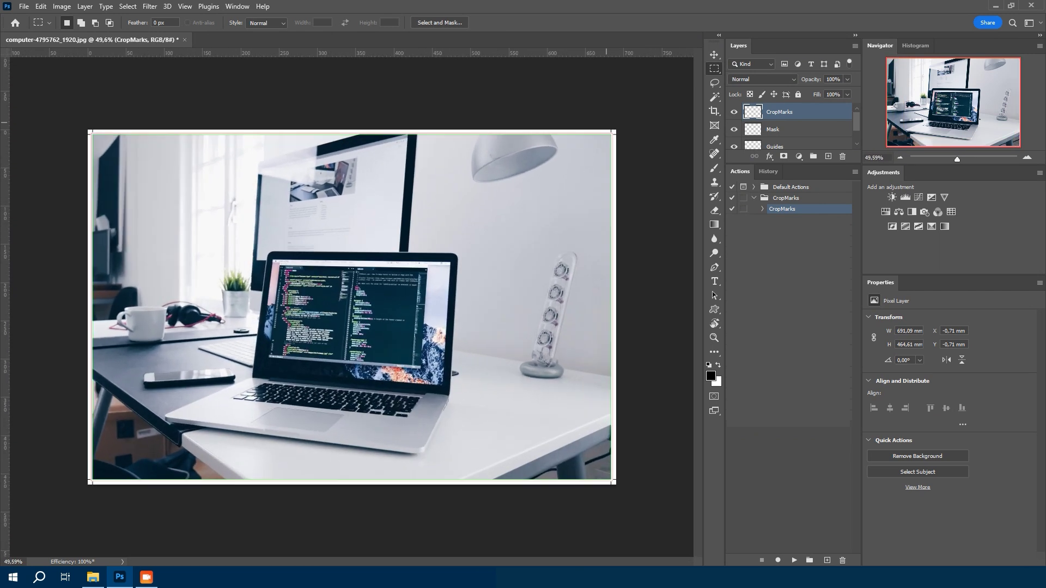
{"action": "scroll", "coordinate": [606, 123], "scroll_direction": "up", "scroll_amount": 4}
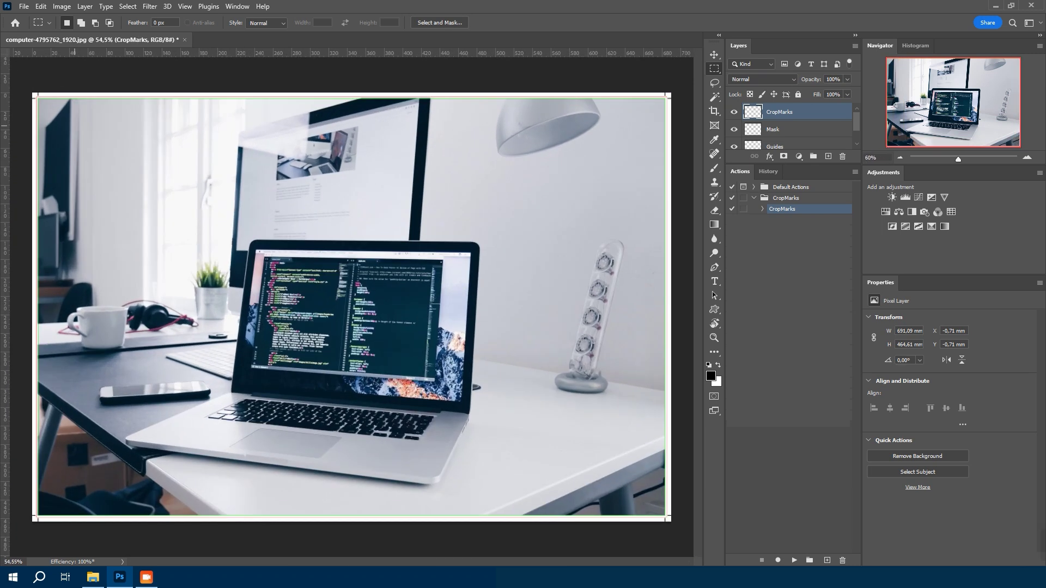
Save the image as a Photoshop PDF named computer-4795762_1920-2.pdf in the Trial folder, accepting the PDF settings.
{"action": "left_click", "coordinate": [24, 6]}
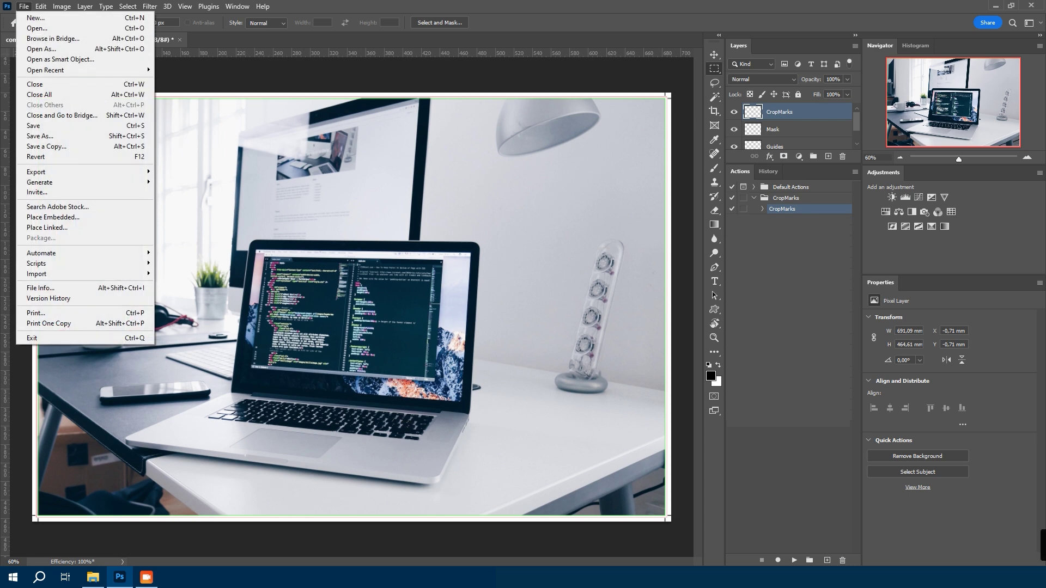
{"action": "key", "text": "Return"}
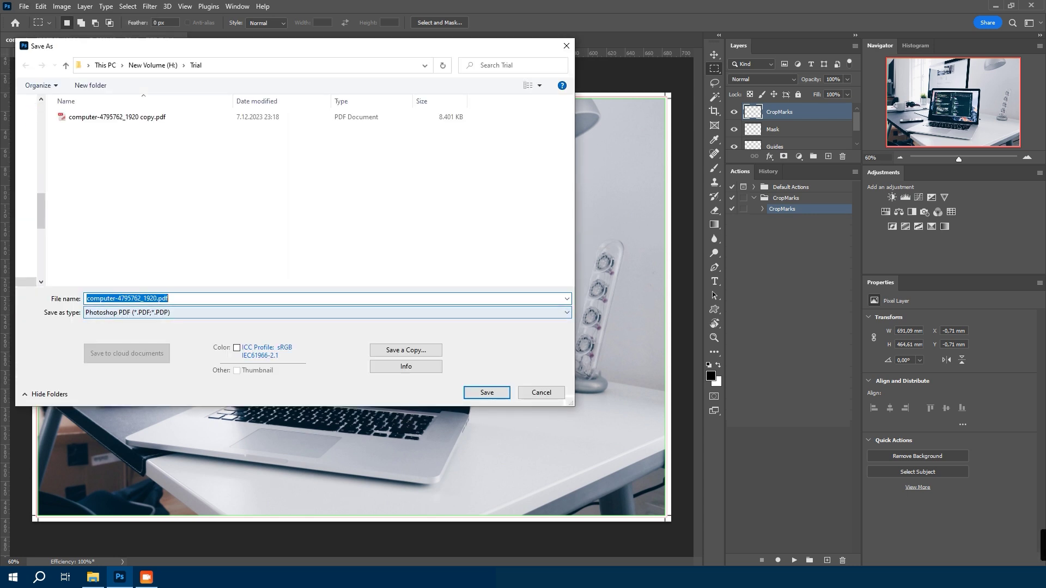
{"action": "left_click", "coordinate": [157, 299]}
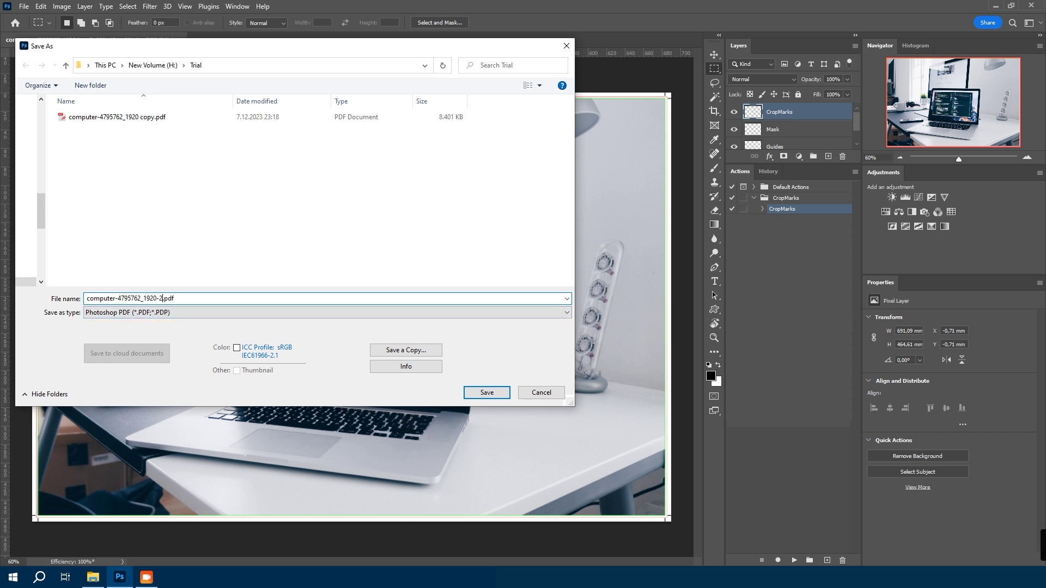
{"action": "left_click", "coordinate": [487, 392]}
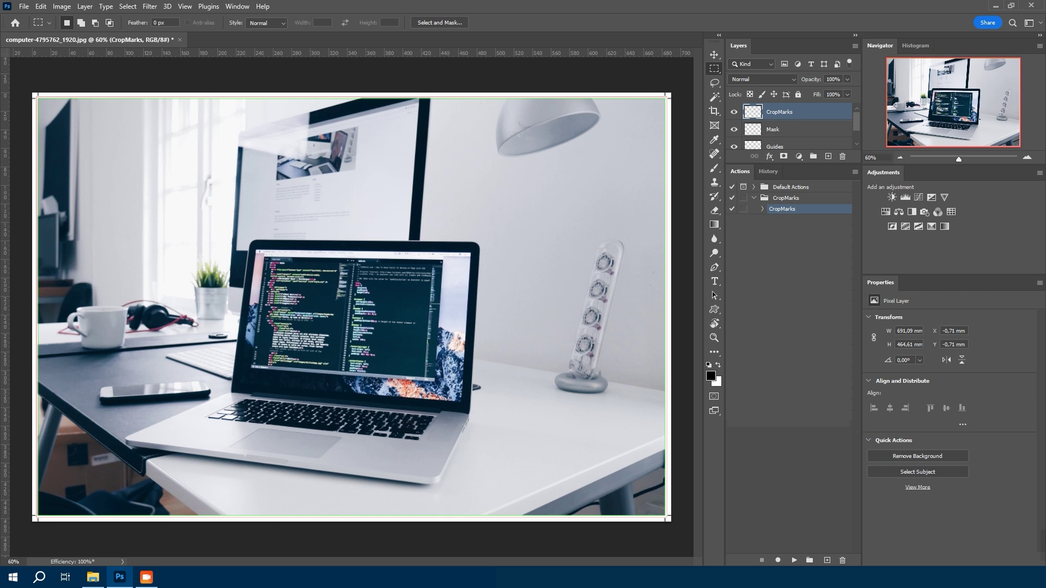
{"action": "key", "text": "Return"}
{"action": "key", "text": "Return"}
{"action": "key", "text": "Return"}
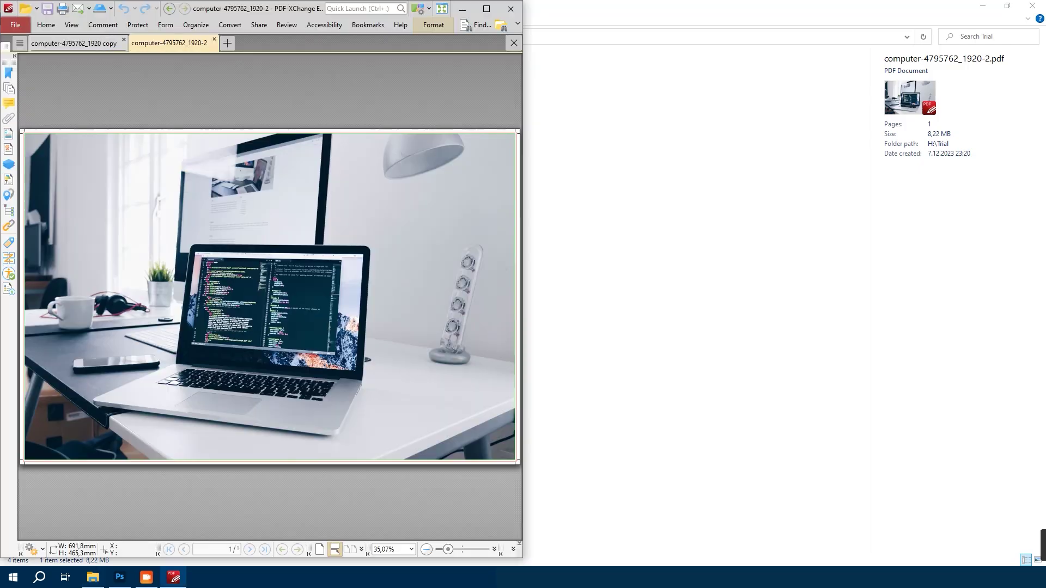
Arrange computer-4795762_1920 copy and computer-4795762_1920-2 side by side in separate full-height PDF windows and compare their borders and crop marks.
{"action": "left_click_drag", "start_coordinate": [299, 6], "coordinate": [1044, 4]}
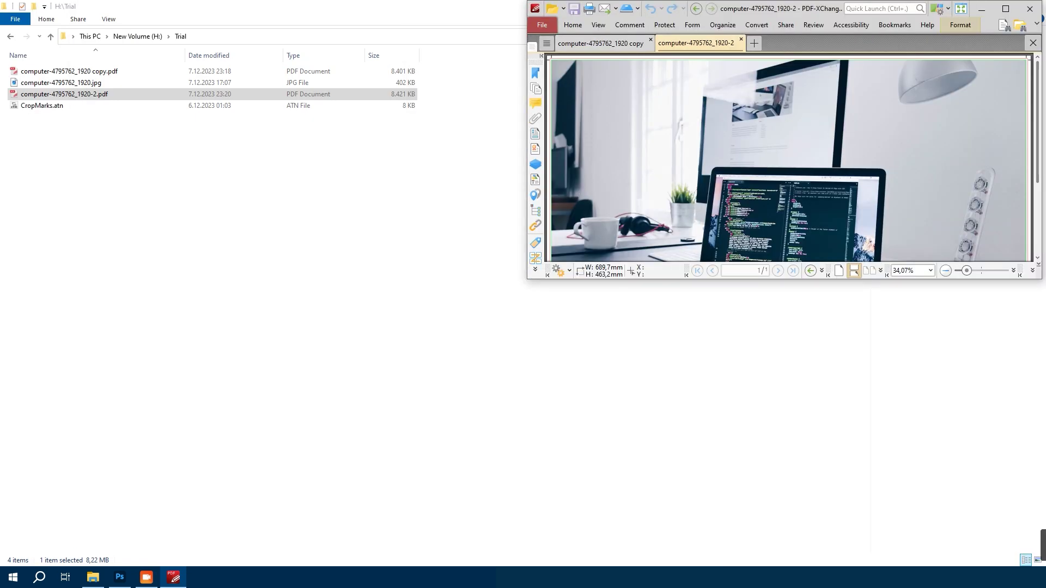
{"action": "left_click_drag", "start_coordinate": [767, 281], "coordinate": [767, 571]}
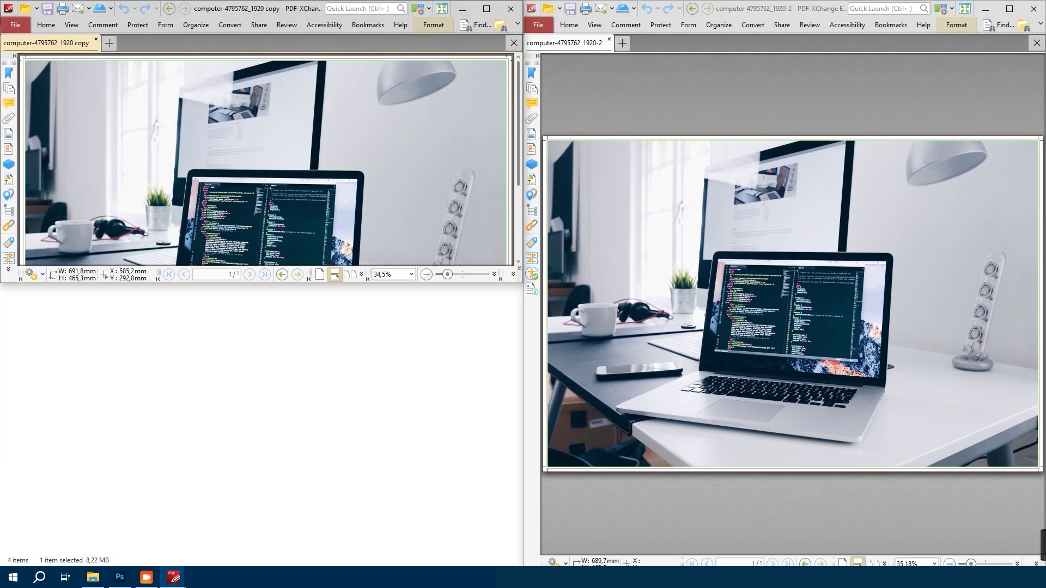
{"action": "left_click_drag", "start_coordinate": [411, 284], "coordinate": [410, 573]}
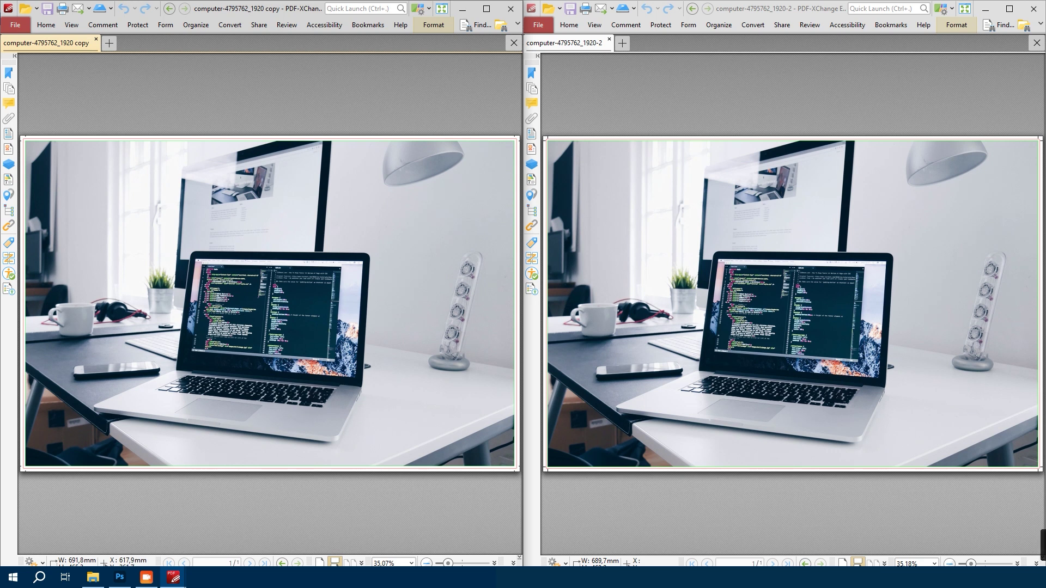
Open keyboard-5017973_1280.jpg from the Trial folder in Photoshop.
{"action": "key", "text": "alt+Tab"}
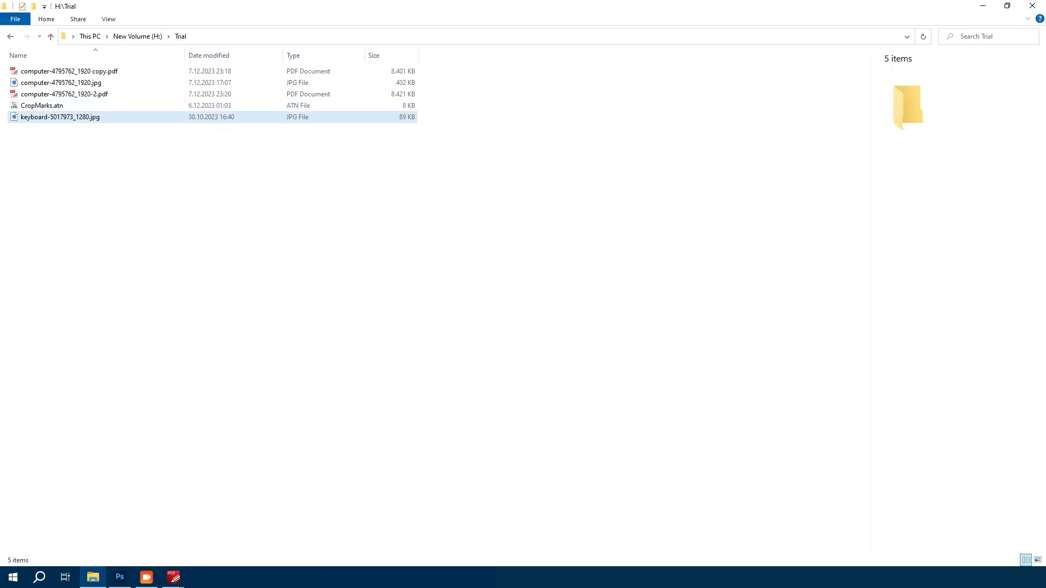
{"action": "left_click", "coordinate": [60, 117]}
{"action": "left_click_drag", "start_coordinate": [60, 116], "coordinate": [226, 215]}
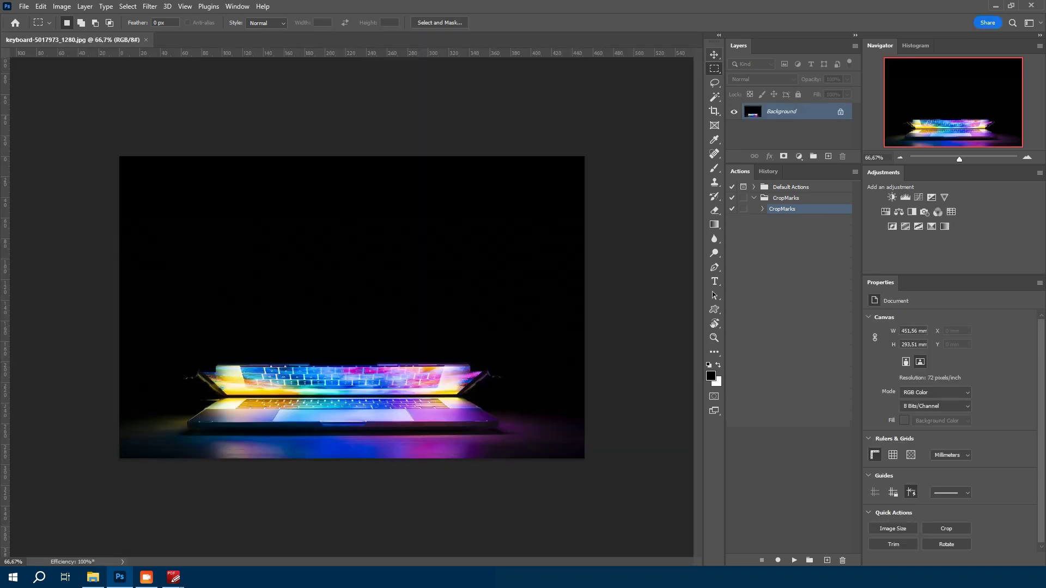
Play the CropMarks action on the keyboard image and inspect the generated borders and corner marks up close.
{"action": "left_click", "coordinate": [793, 560]}
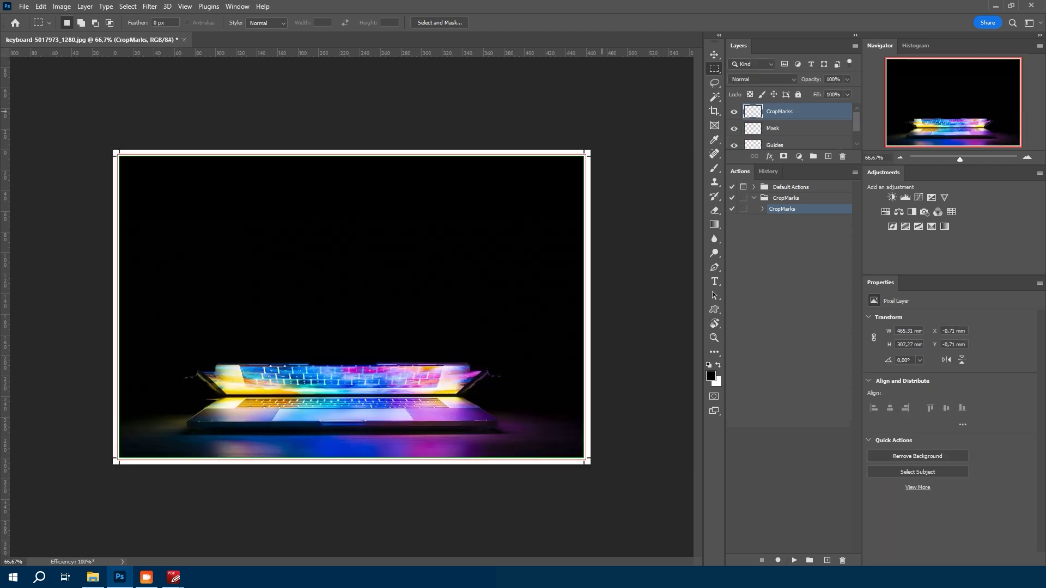
{"action": "scroll", "coordinate": [450, 244], "scroll_direction": "up", "scroll_amount": 3}
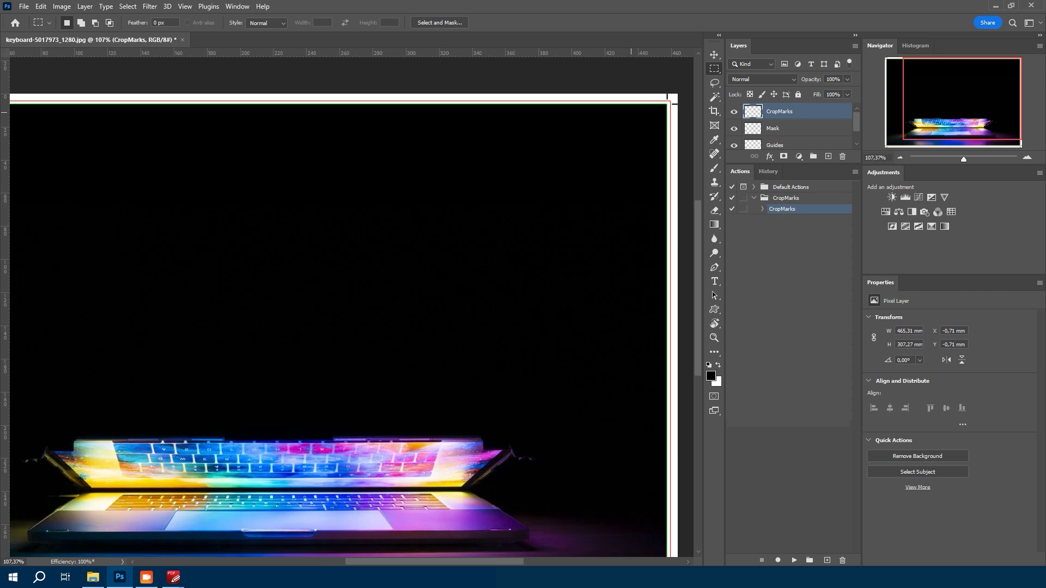
{"action": "scroll", "coordinate": [631, 112], "scroll_direction": "up", "scroll_amount": 3}
{"action": "left_click_drag", "start_coordinate": [626, 136], "coordinate": [420, 232]}
{"action": "scroll", "coordinate": [419, 232], "scroll_direction": "up", "scroll_amount": 2}
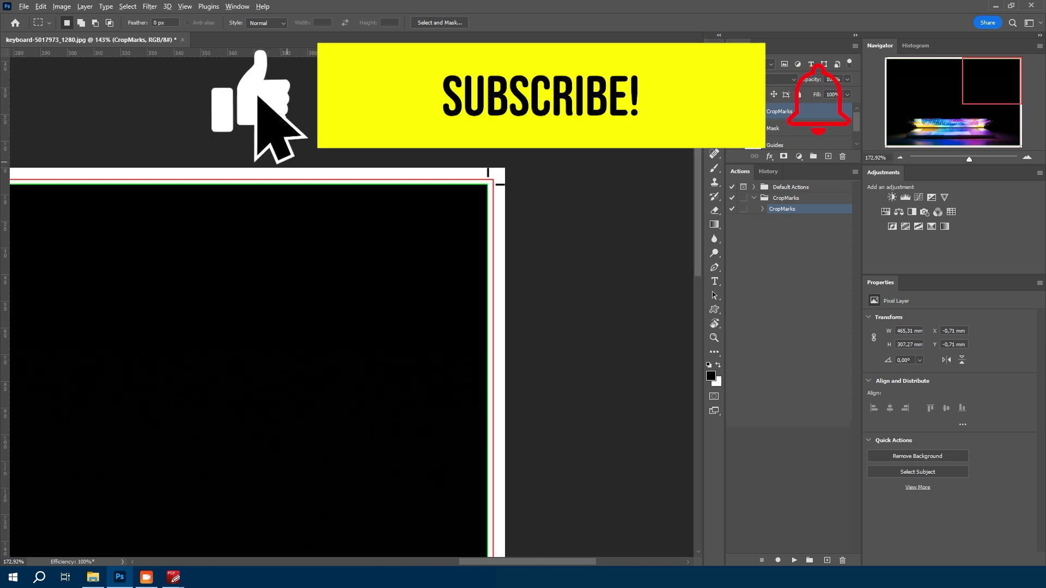
{"action": "scroll", "coordinate": [450, 244], "scroll_direction": "down", "scroll_amount": 5}
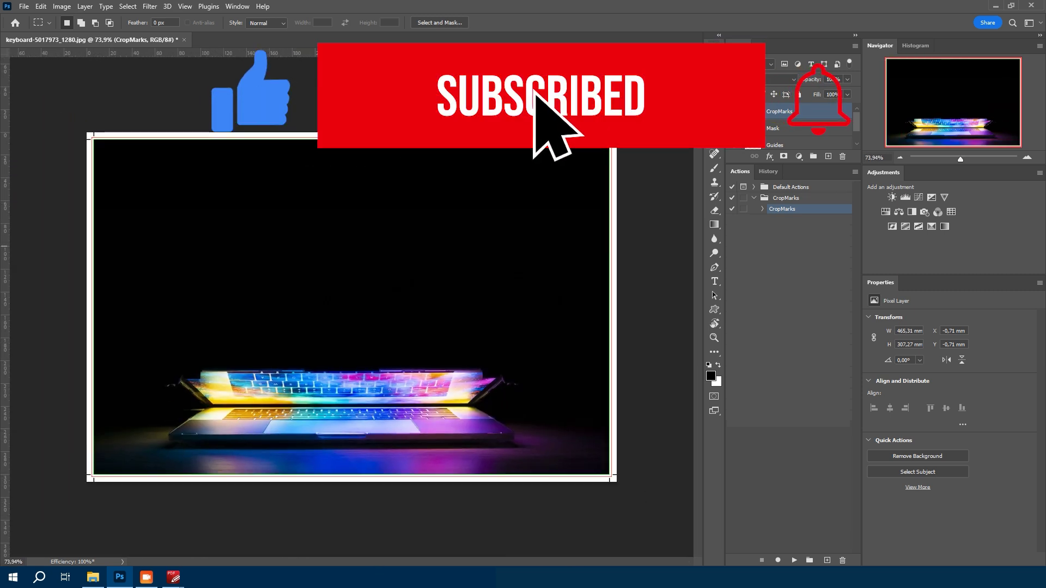